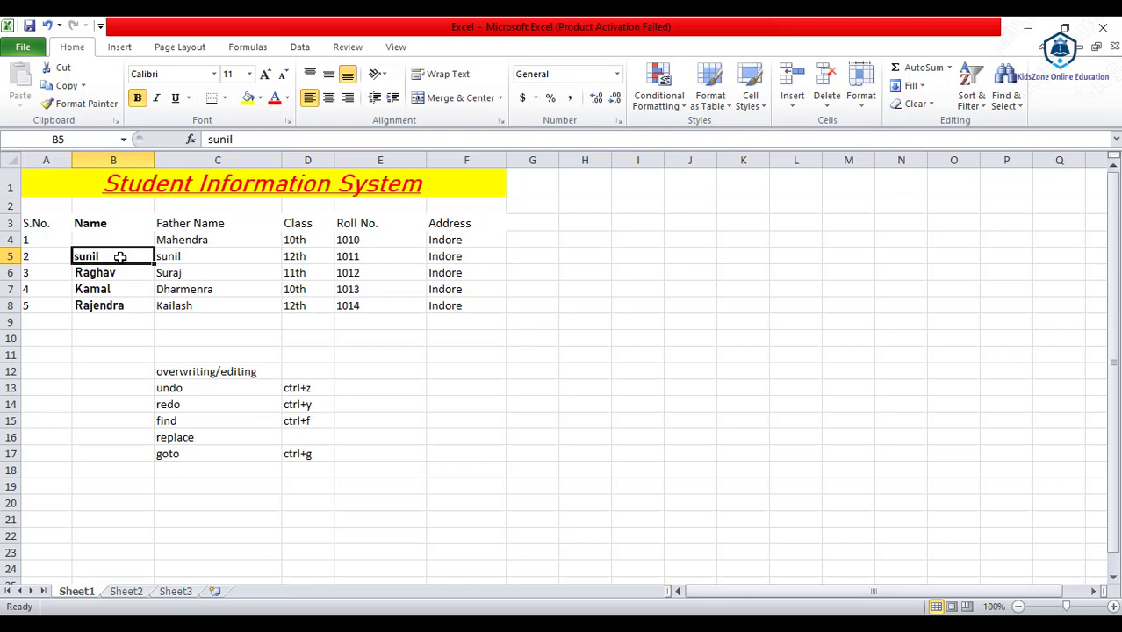
Overwrite the student names in cells B5 and B6 with new first names.
text(anil)
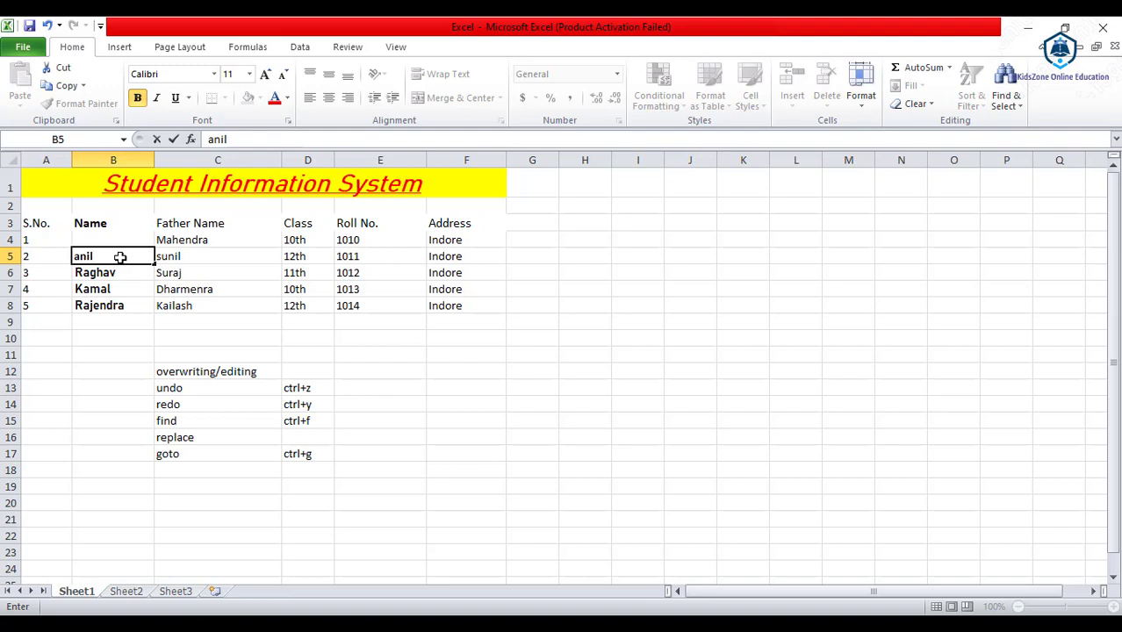
click(114, 270)
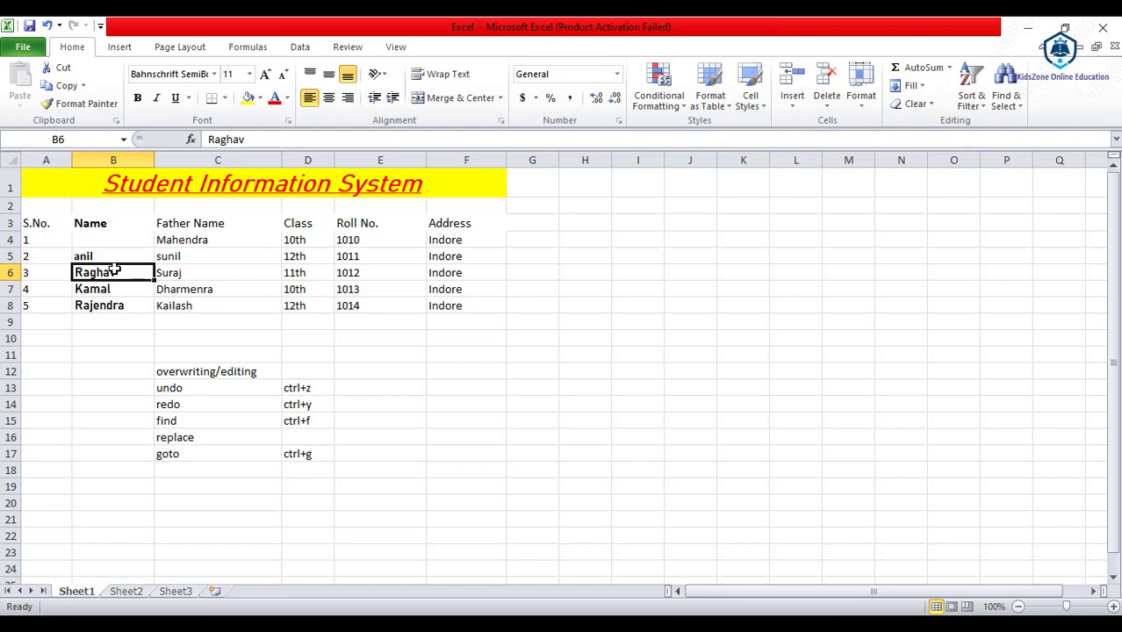
text(karan)
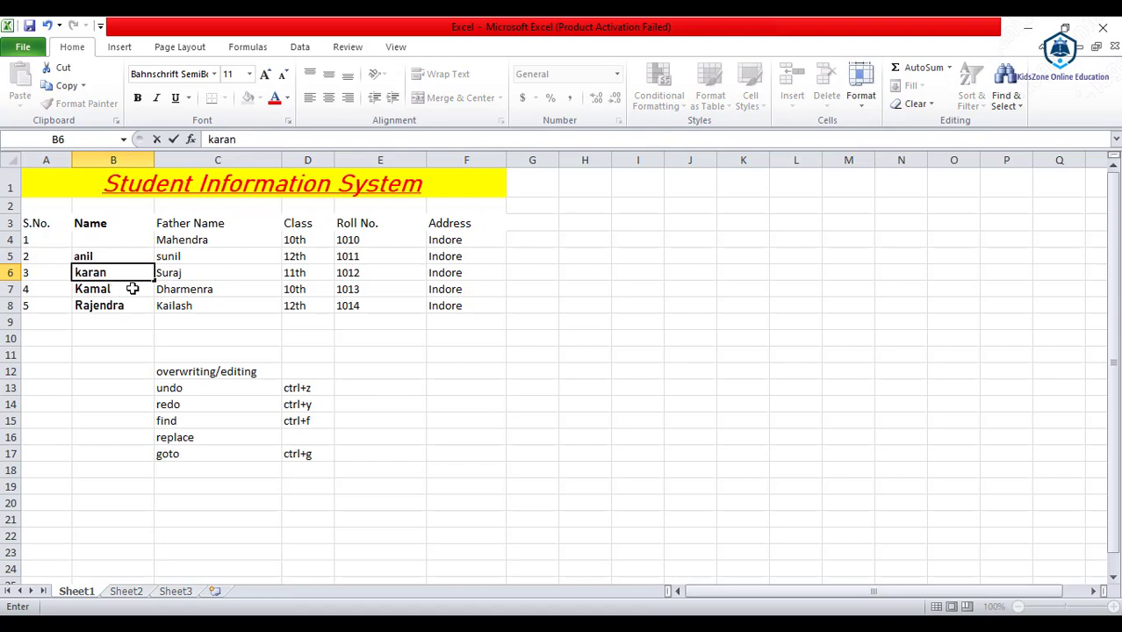
click(132, 289)
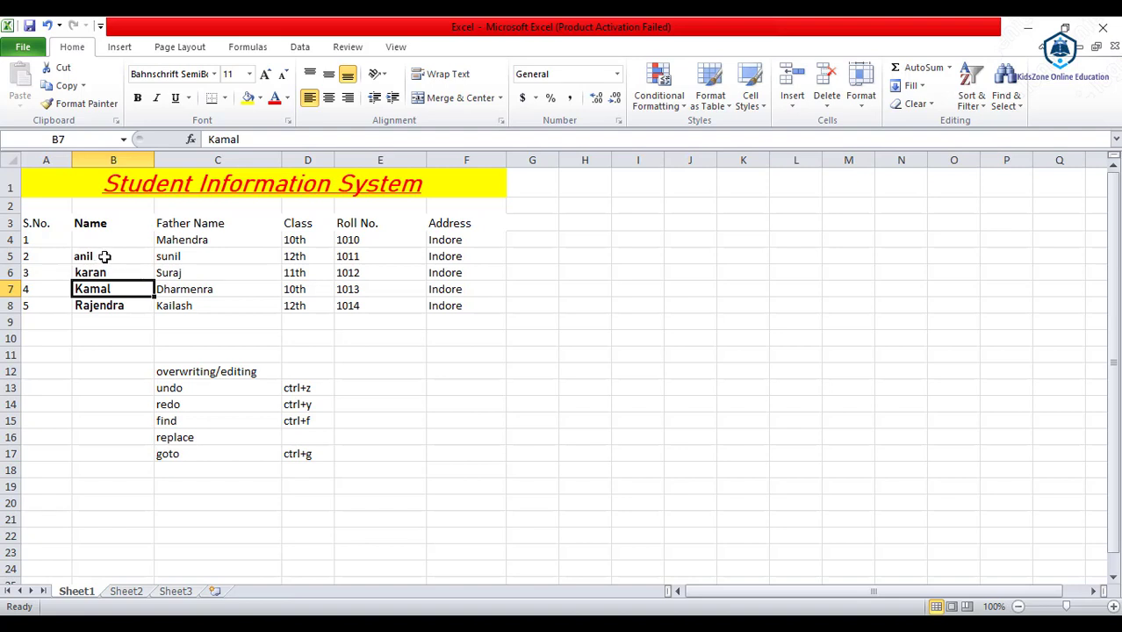
Edit cell B5 in place to append a surname to the existing student name.
click(104, 257)
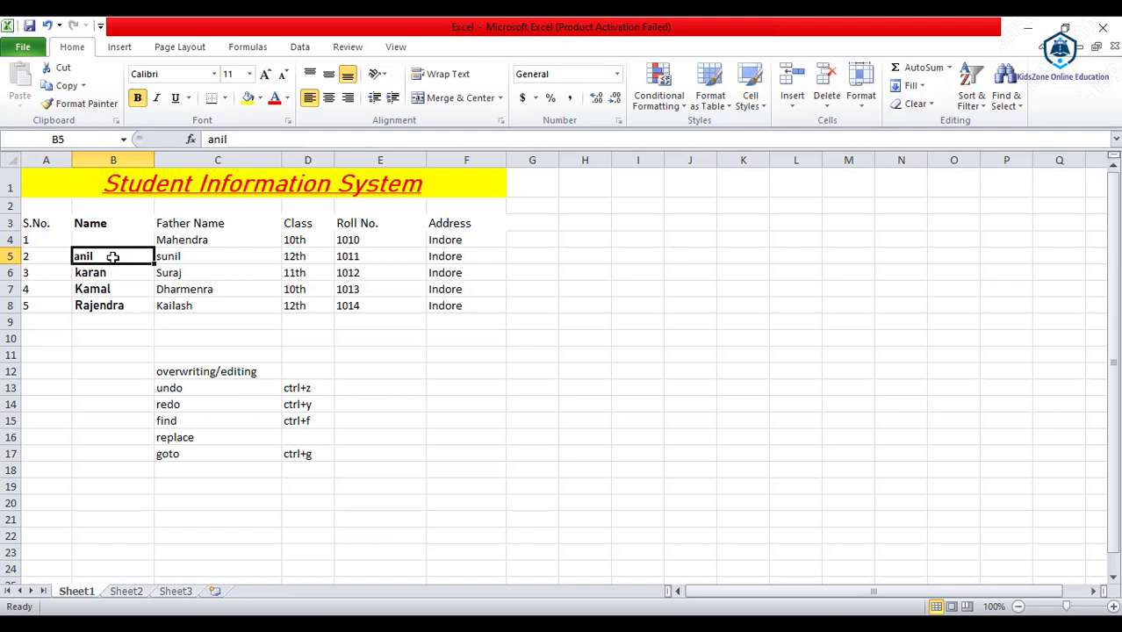
double_click(112, 257)
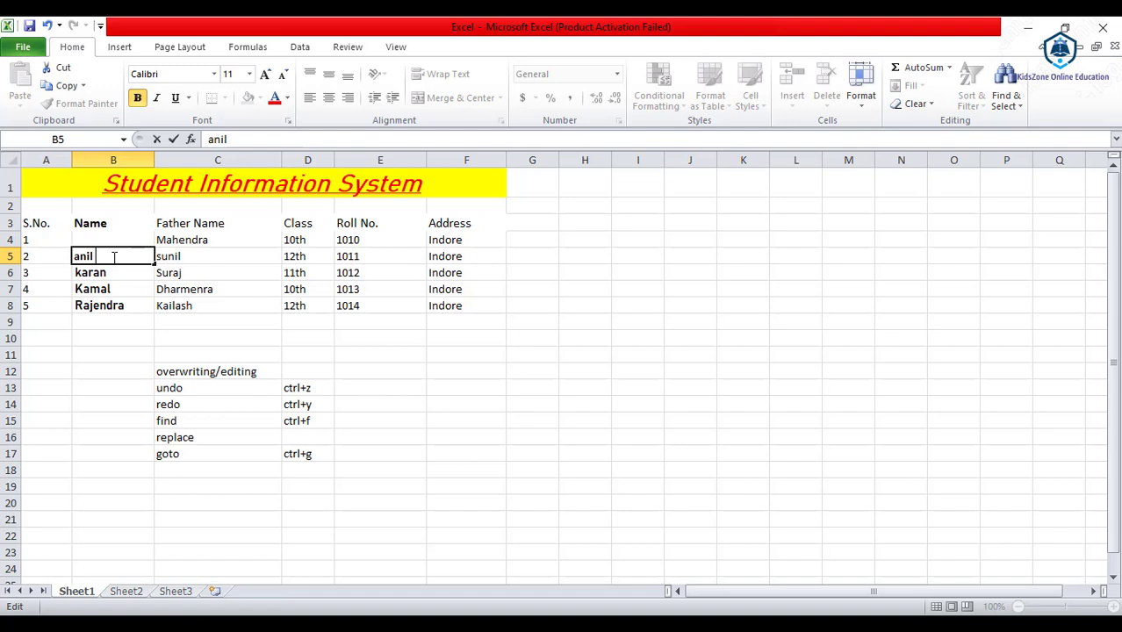
click(109, 273)
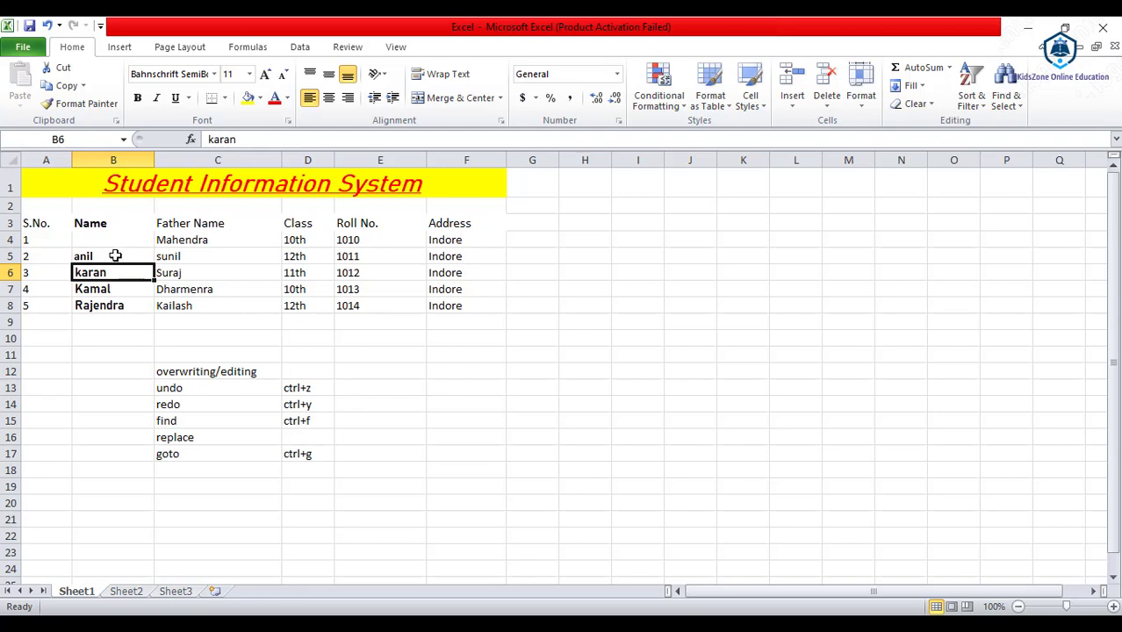
click(115, 256)
double_click(116, 256)
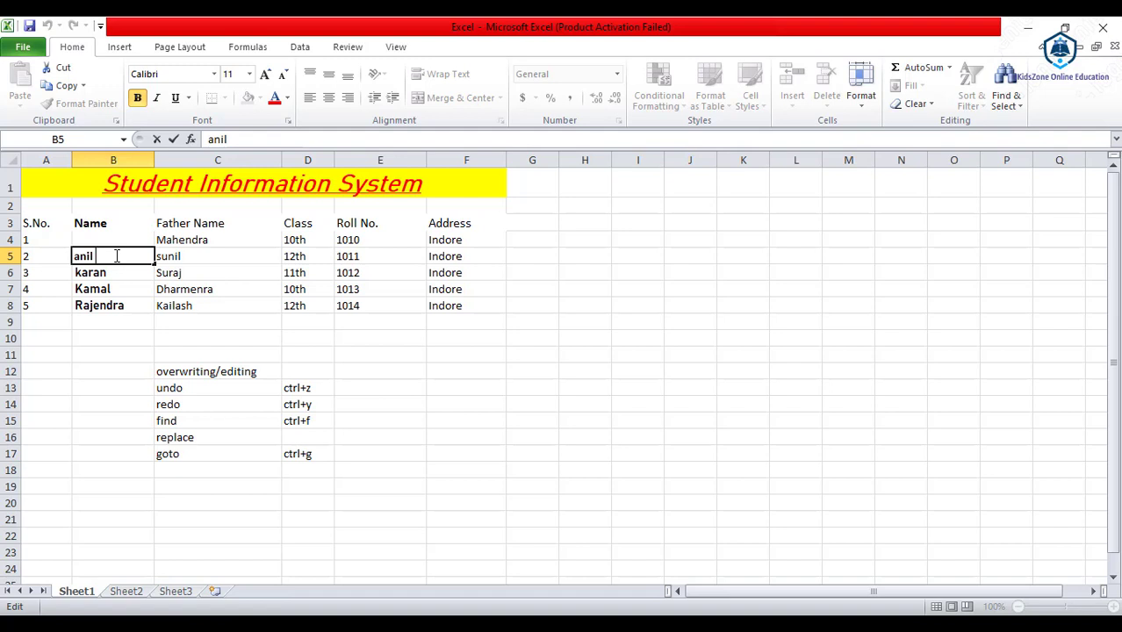
text(solanki)
key(Return)
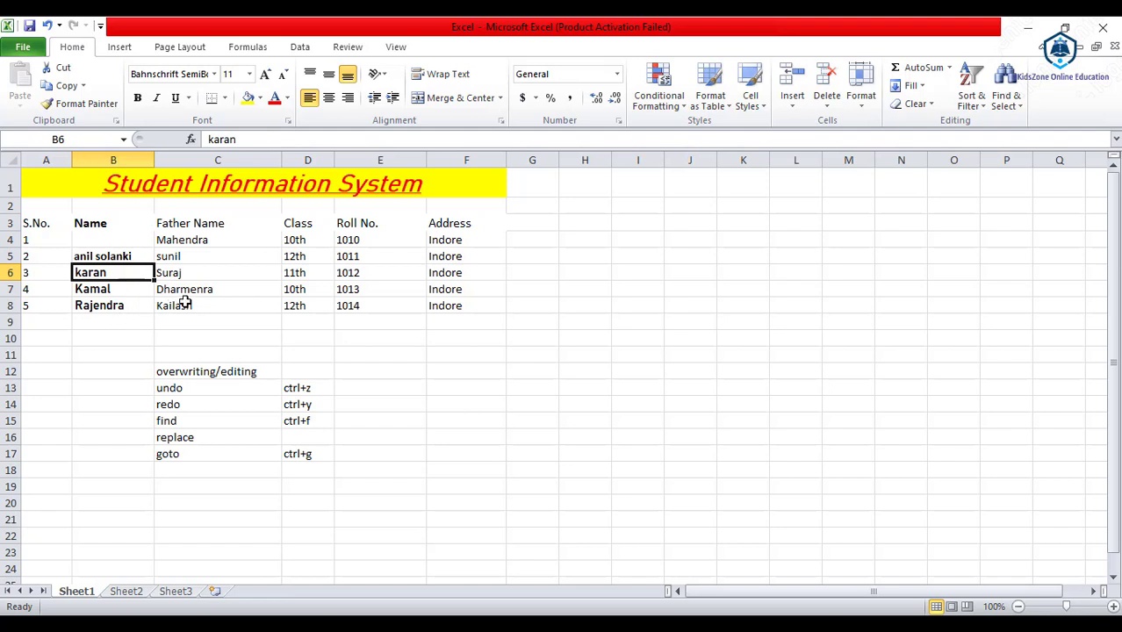
Edit the roll number in cell E4 in place by appending 01 to it.
click(376, 240)
double_click(376, 239)
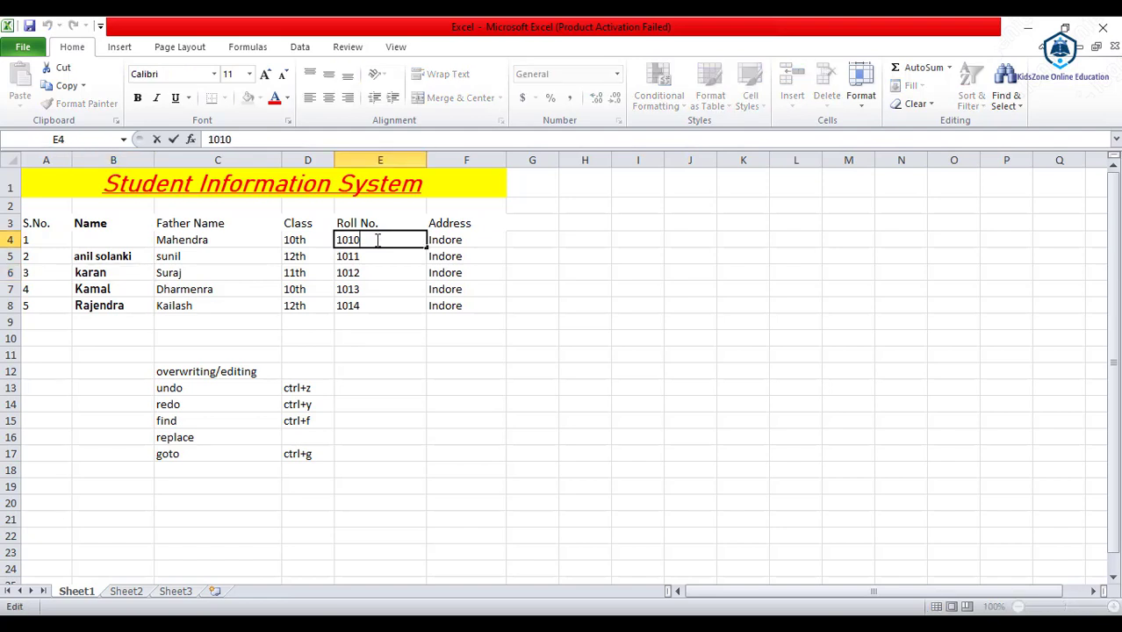
text(02)
key(BackSpace)
text(1)
Append 02 to the roll number in cell E5 and 03 to the one in E6.
click(373, 260)
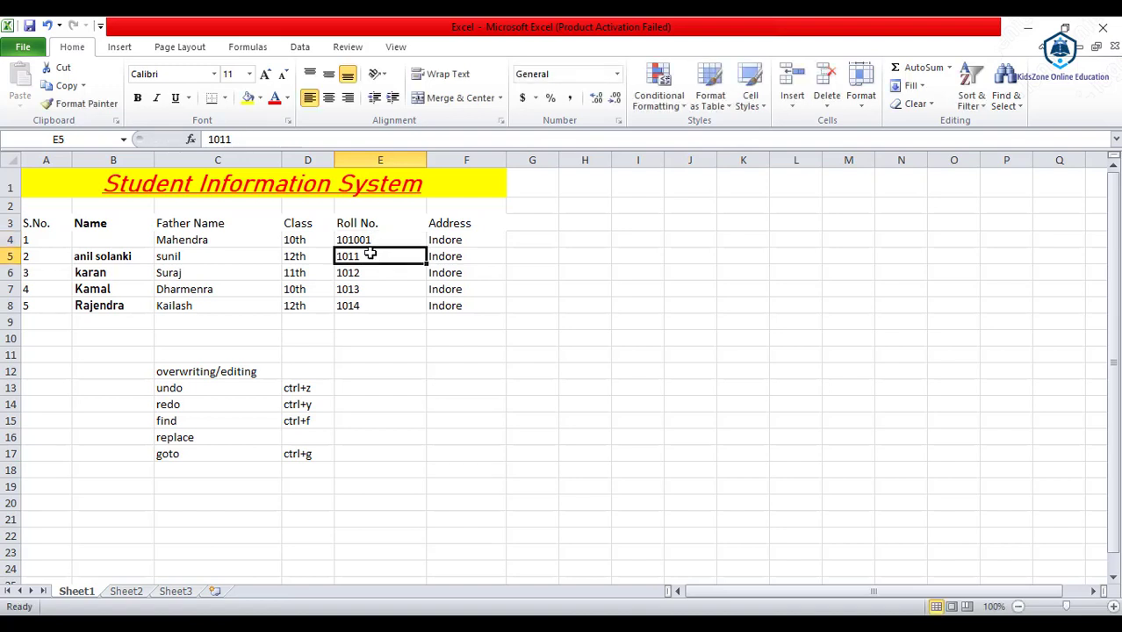
double_click(372, 256)
text(02)
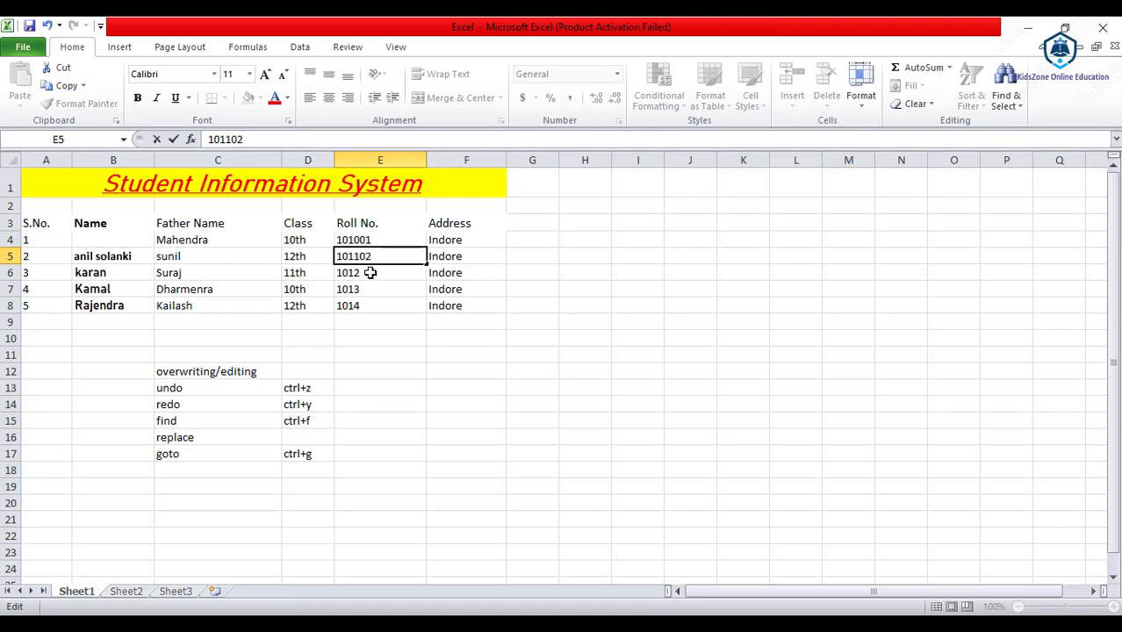
click(370, 272)
double_click(369, 273)
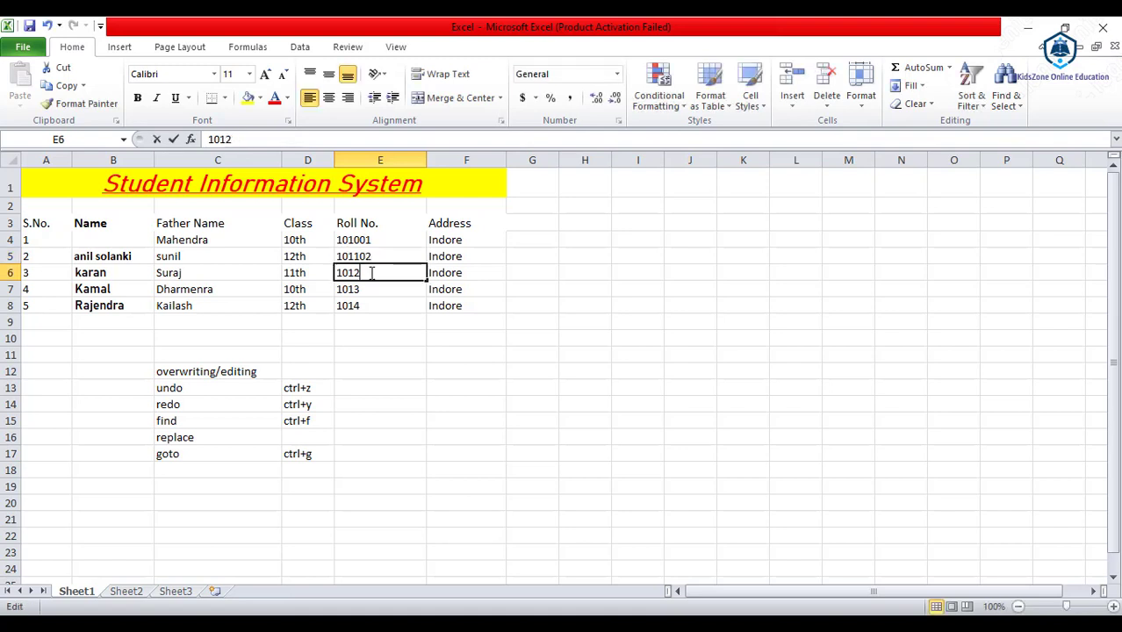
text(03)
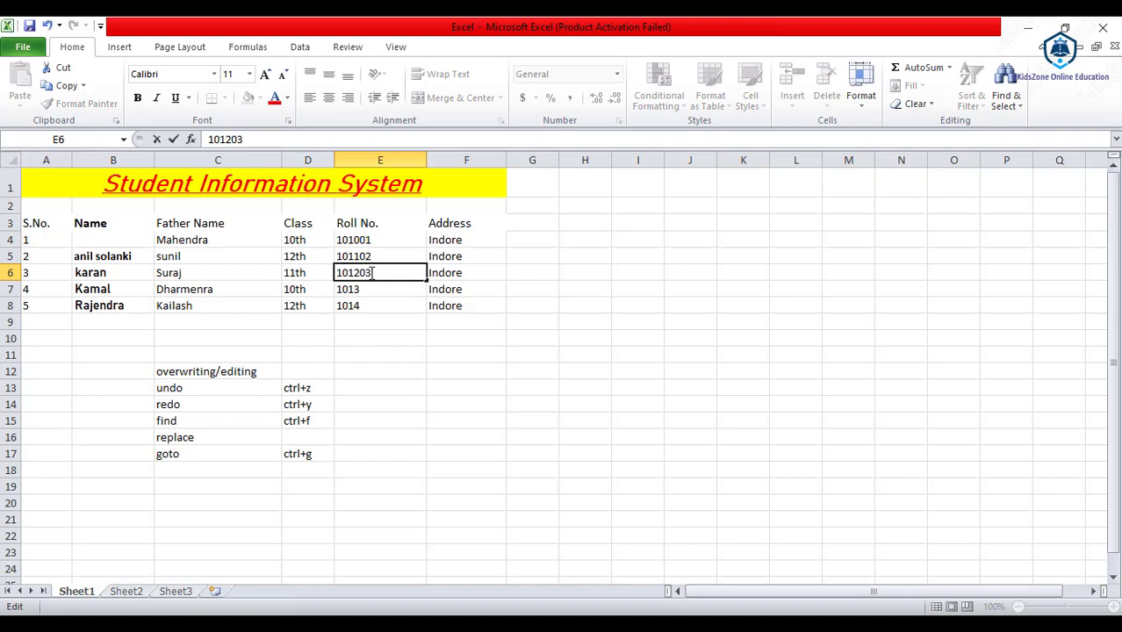
Overwrite the entire roll number in cell E7 with 04.
click(382, 290)
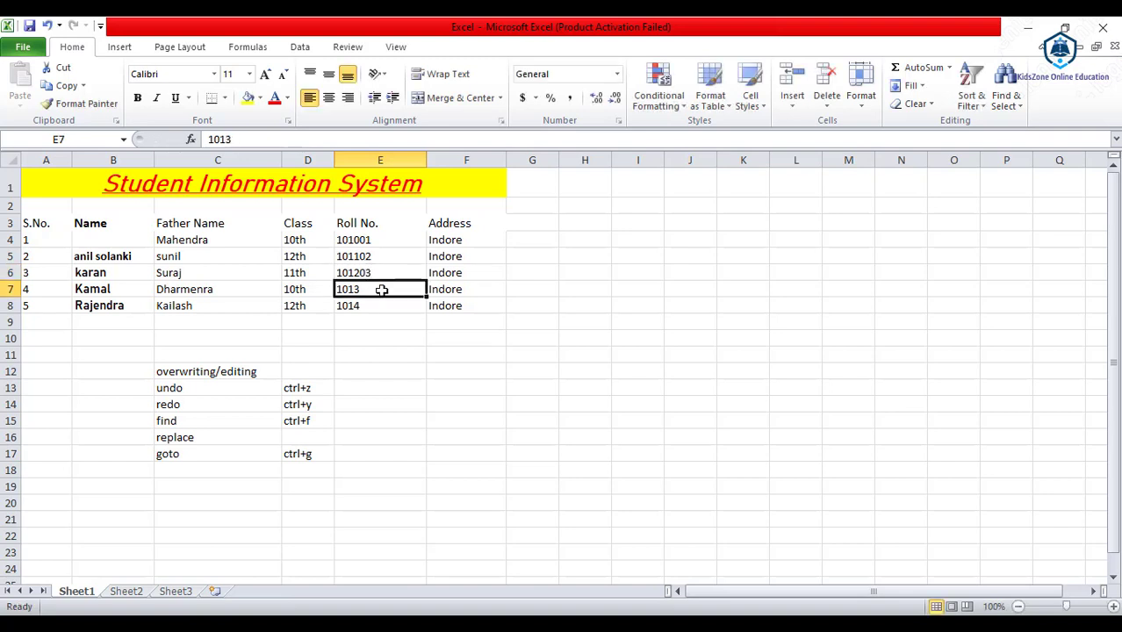
text(04)
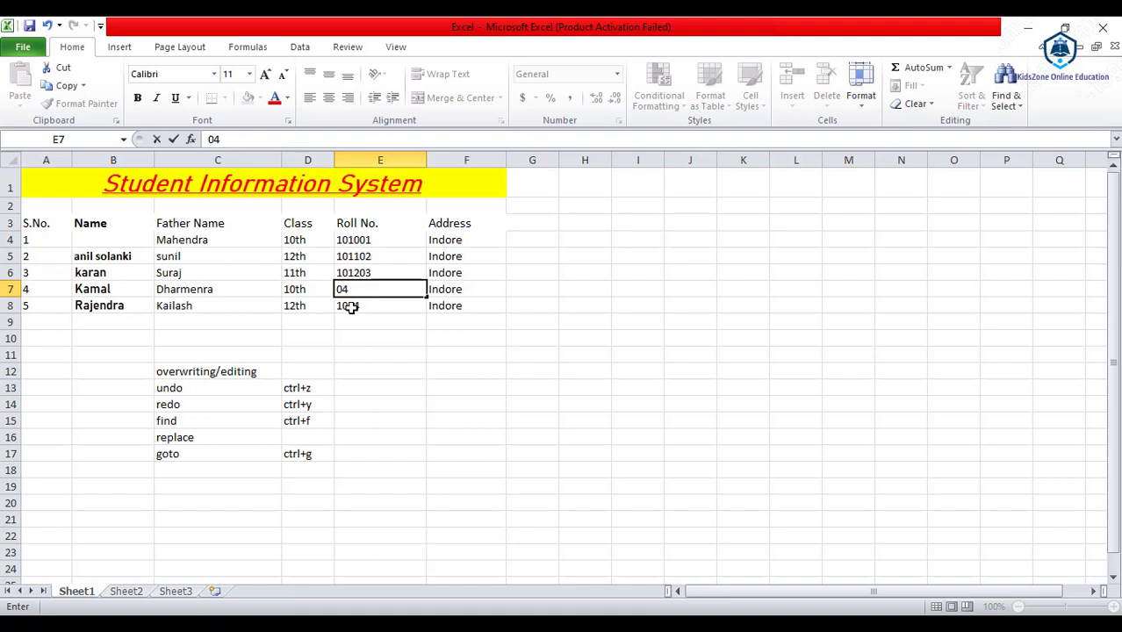
click(350, 308)
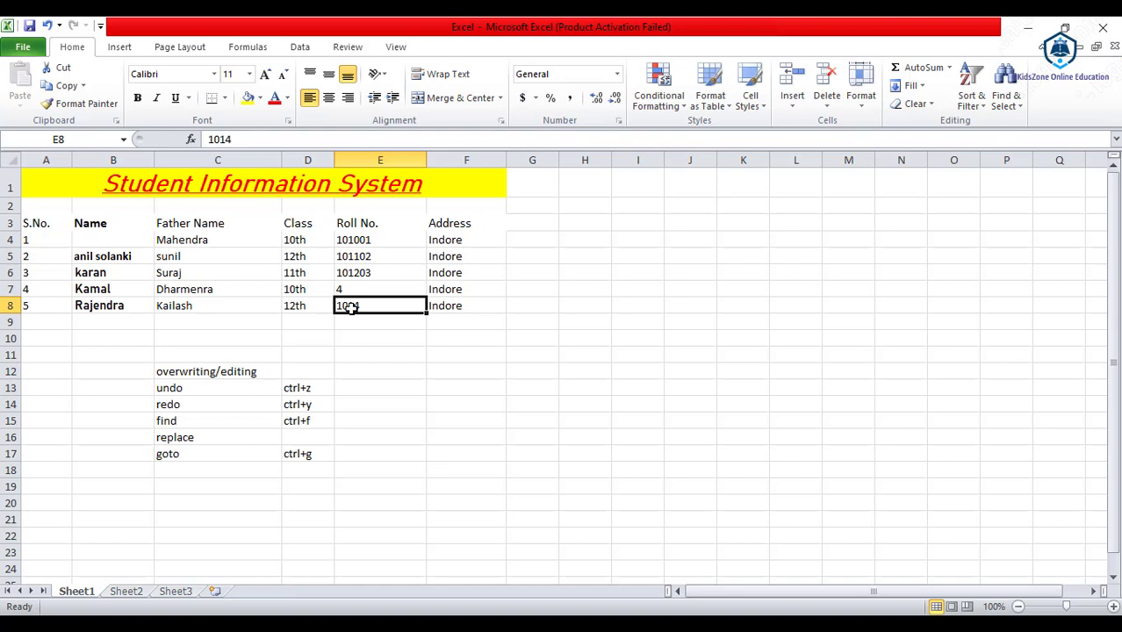
Undo the roll number edits in E4 through E7 and the name edits in B5 and B6.
click(173, 389)
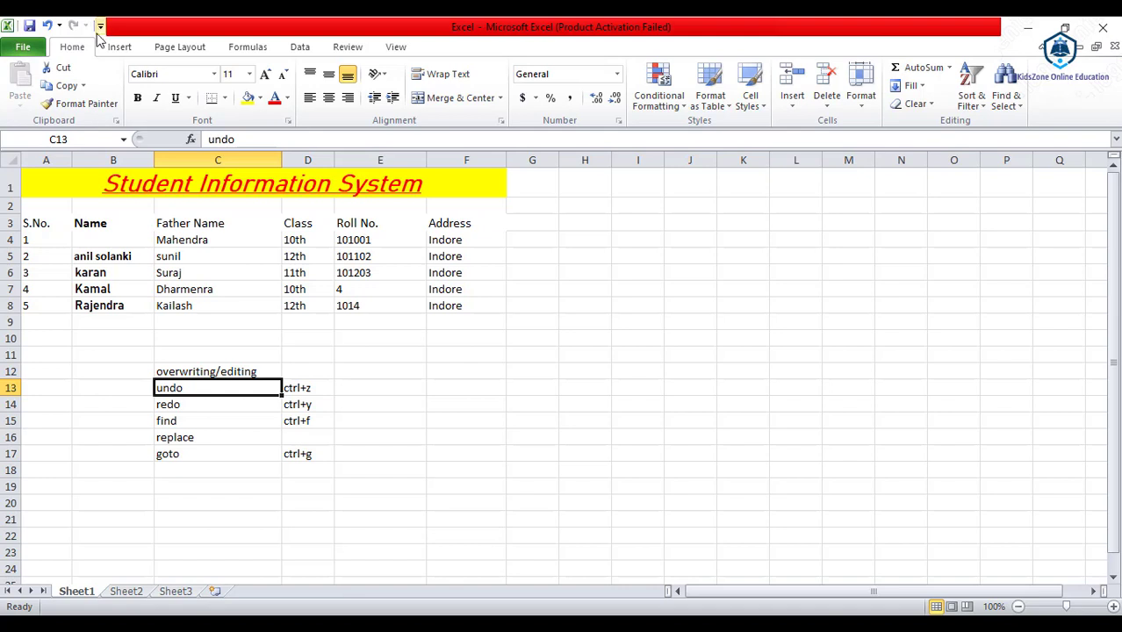
click(47, 26)
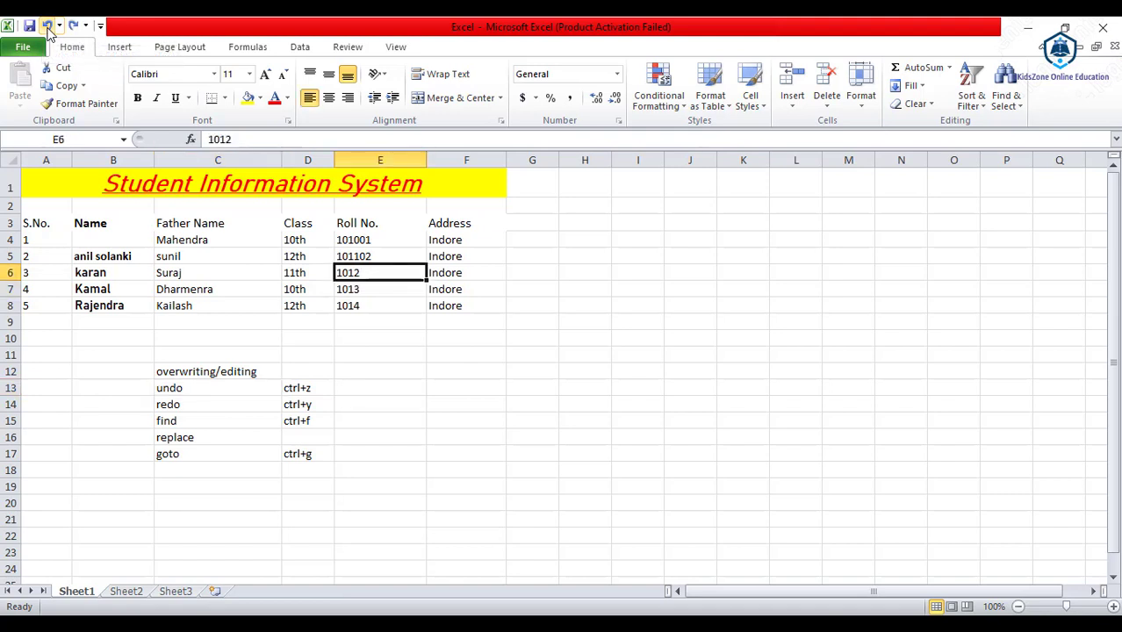
click(49, 28)
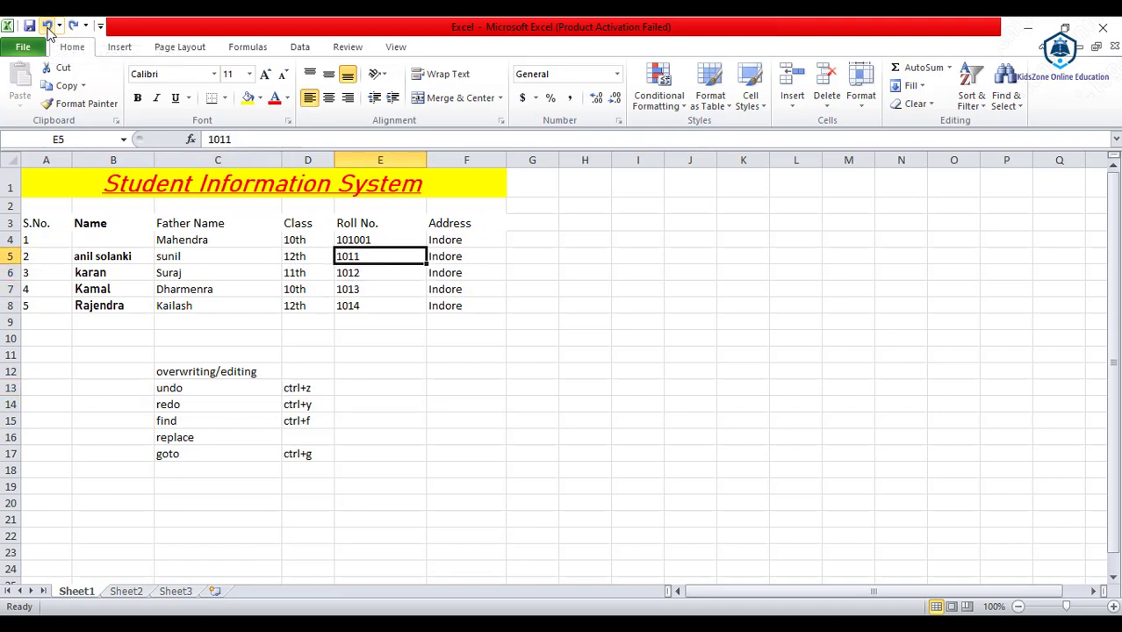
click(48, 28)
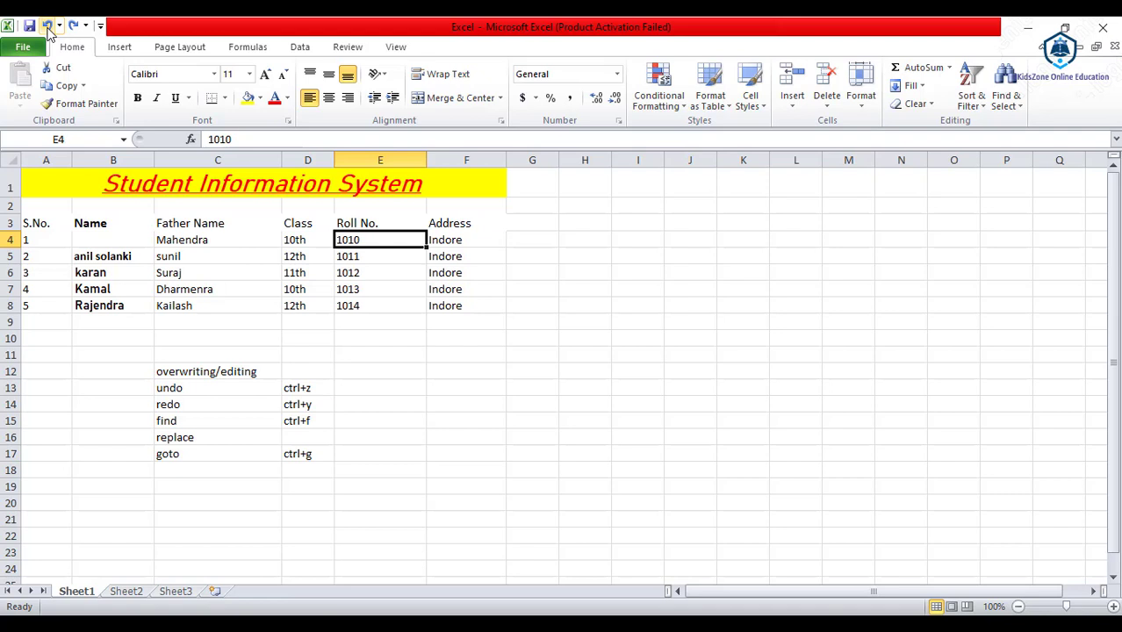
click(48, 27)
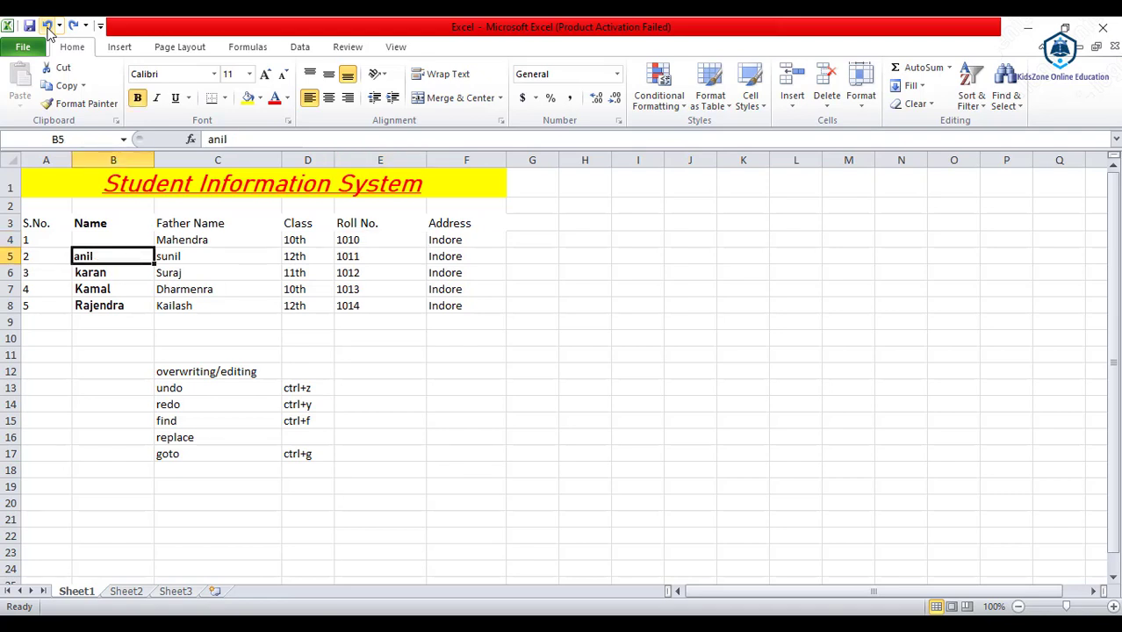
click(48, 27)
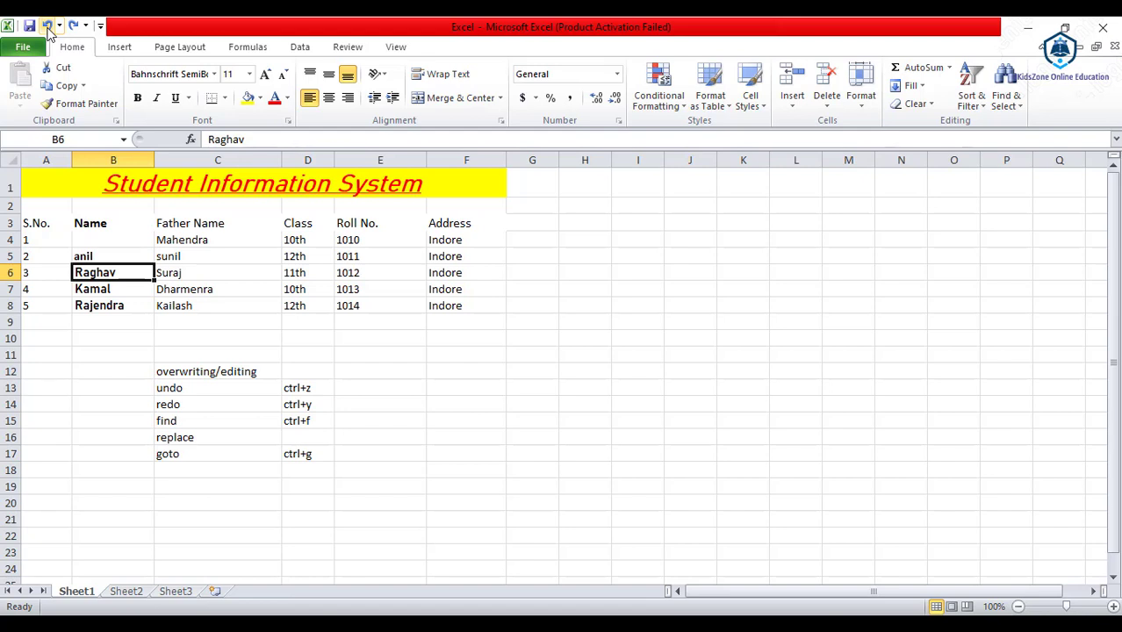
click(48, 27)
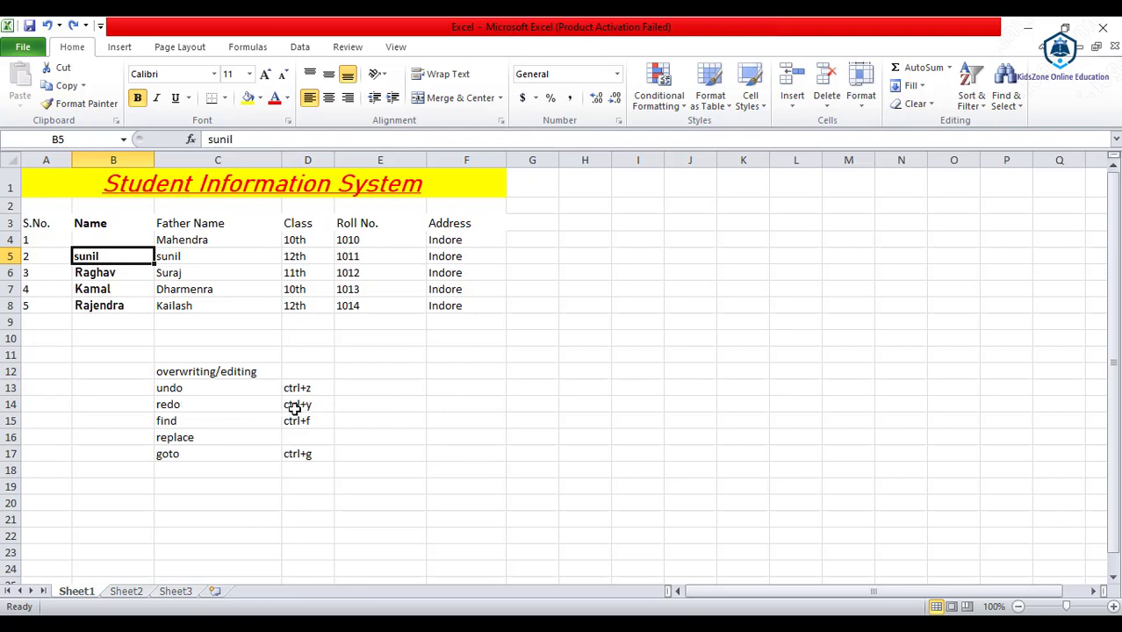
Redo all the undone name and roll number edits, and make the roll number in E7 bold.
click(73, 30)
click(73, 30)
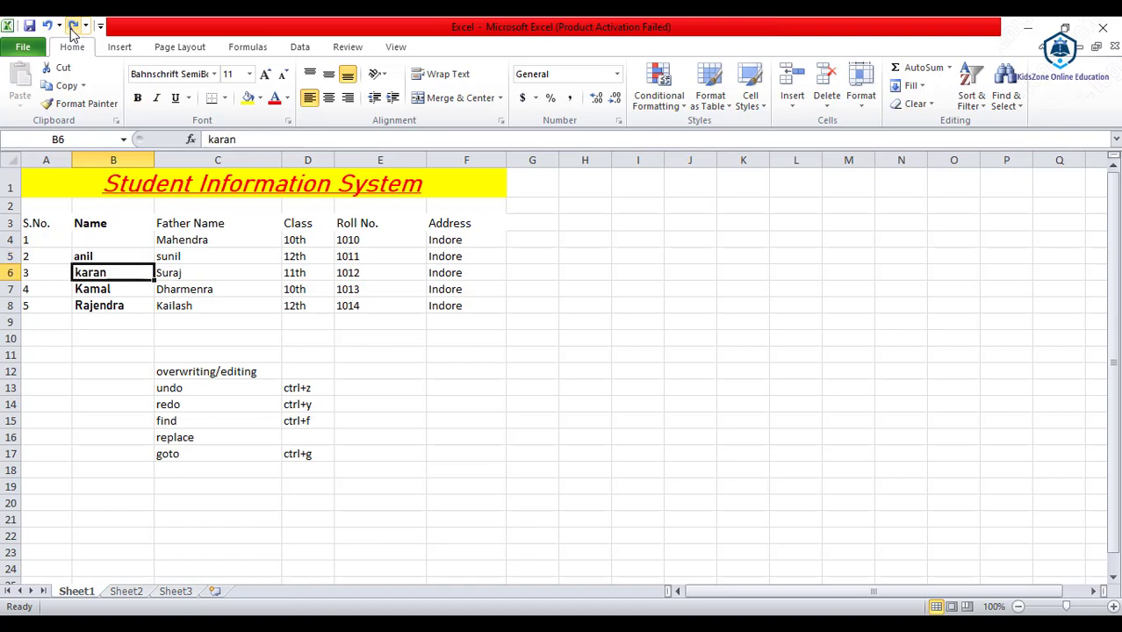
click(73, 30)
click(74, 30)
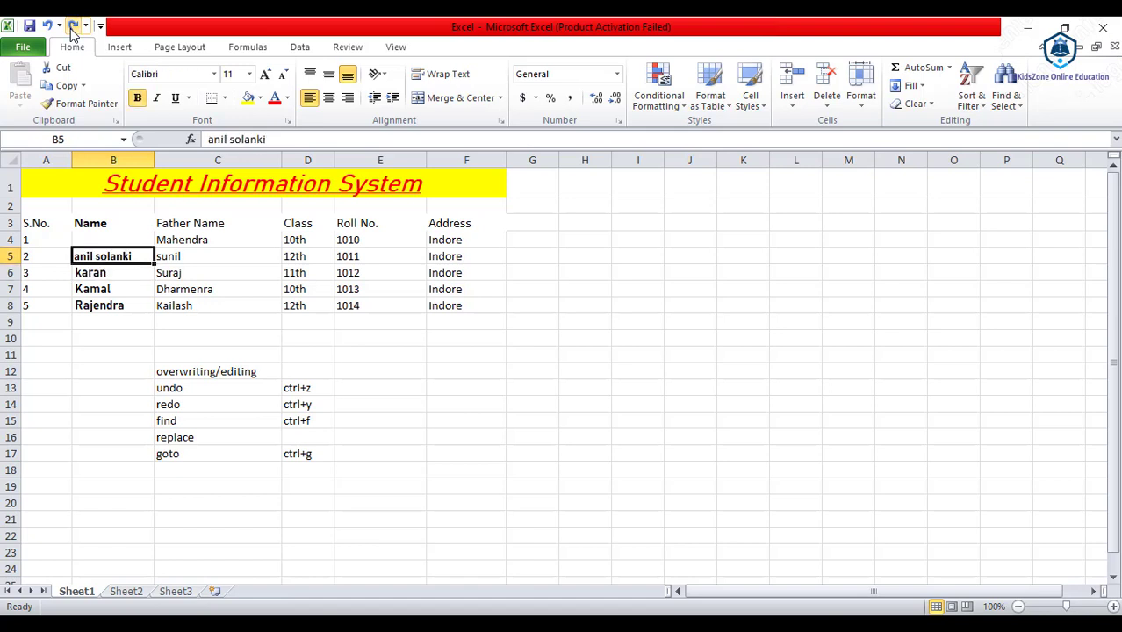
click(74, 29)
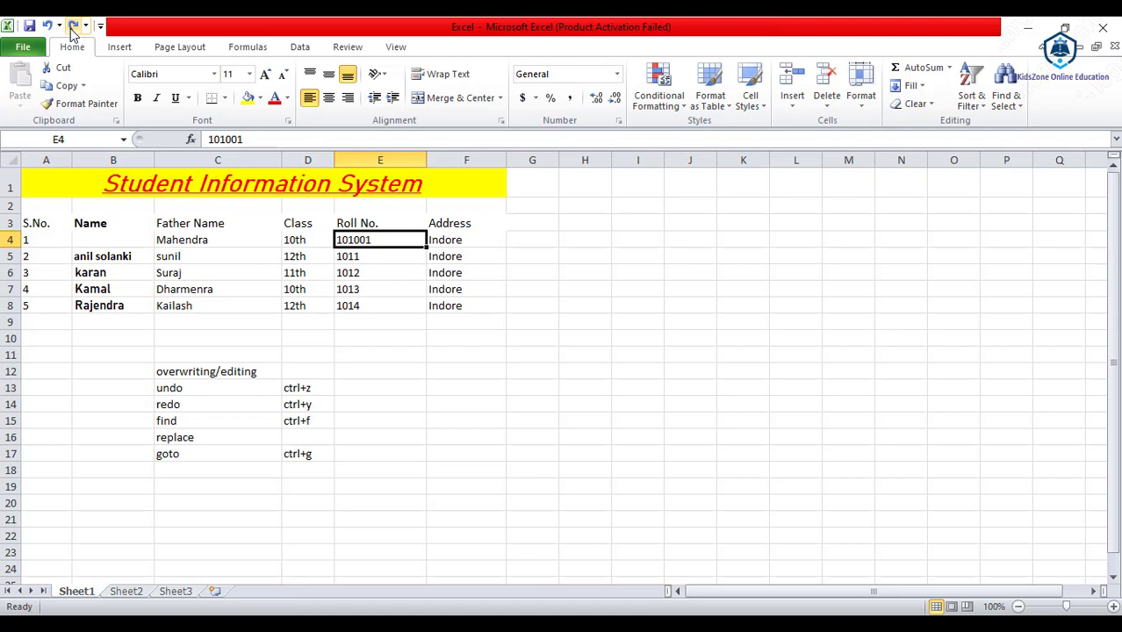
click(74, 30)
click(74, 29)
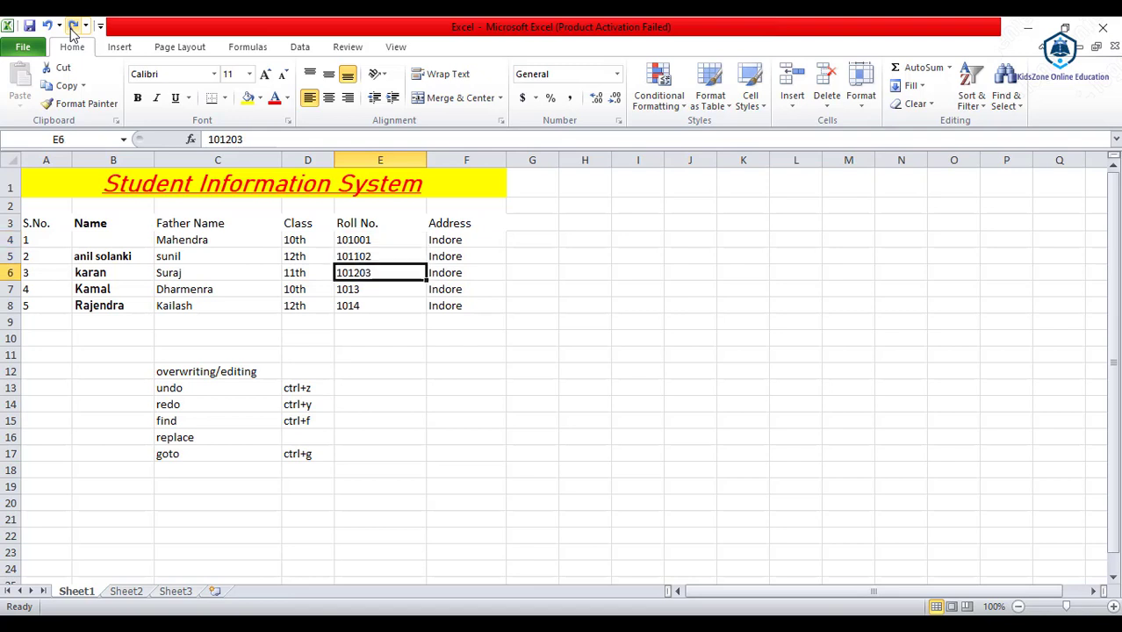
click(74, 29)
key(ctrl+b)
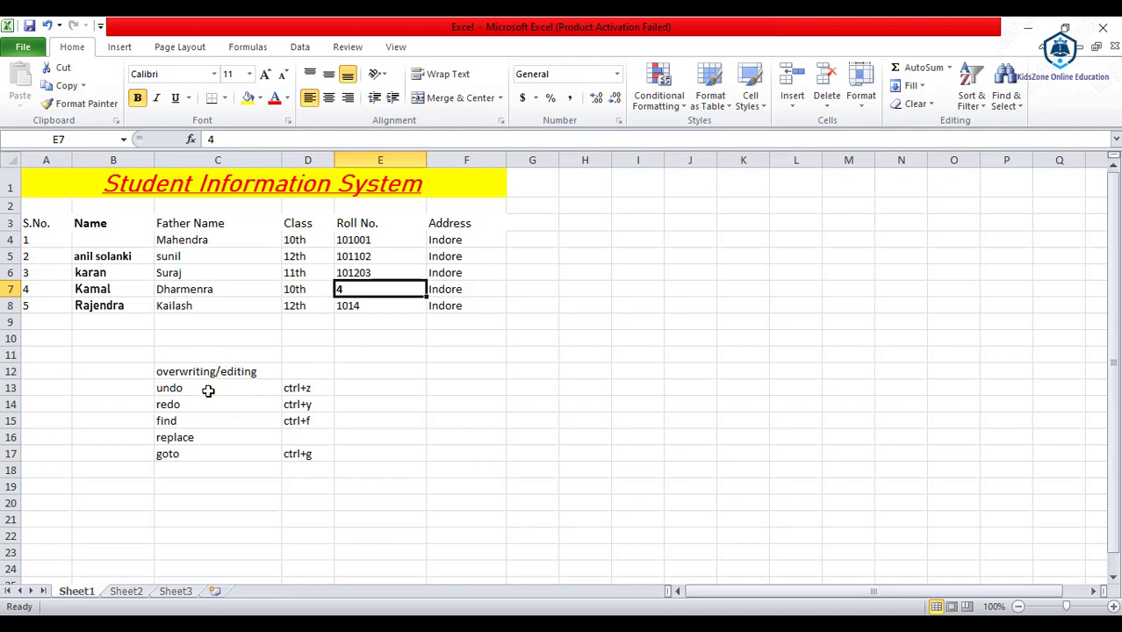
Search the sheet for the text "an" with Find and move through the first two matches.
click(187, 425)
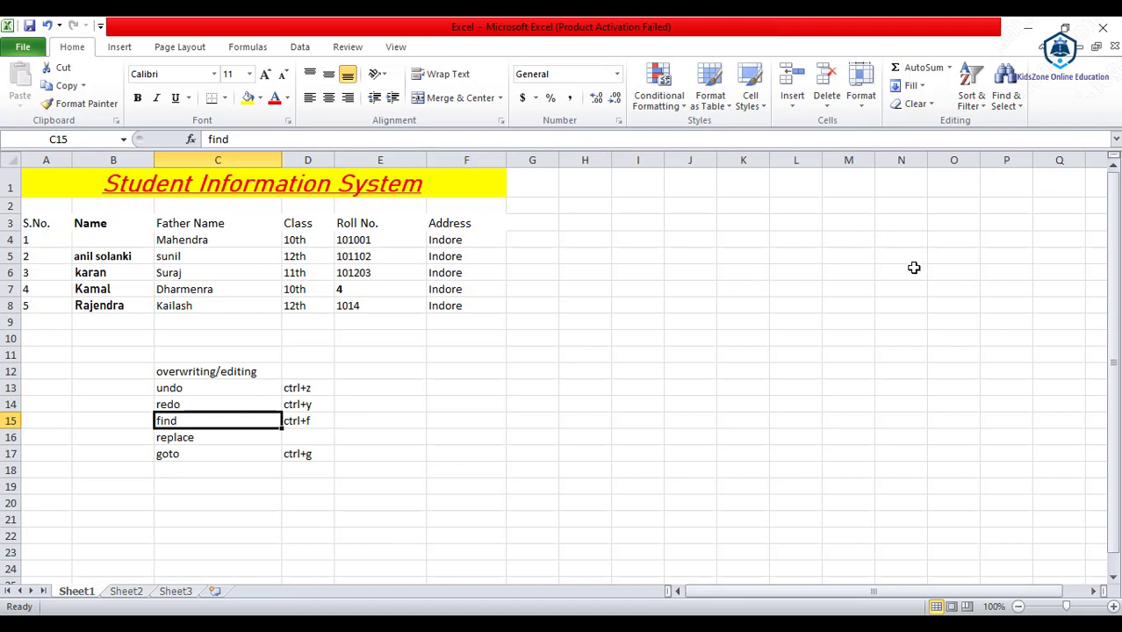
click(1019, 100)
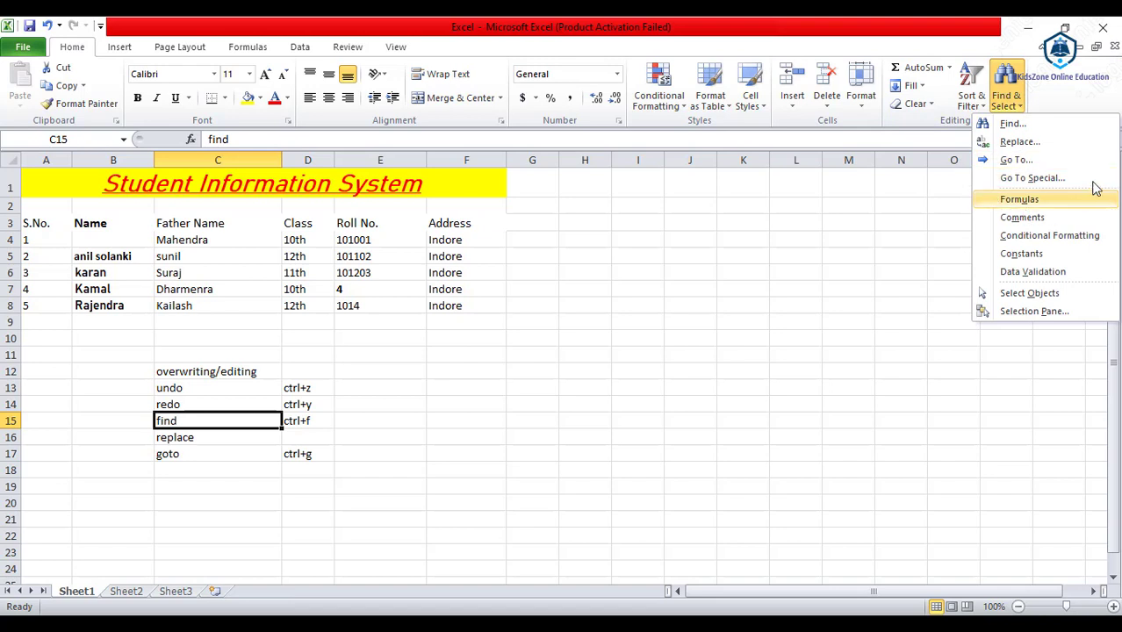
click(1040, 130)
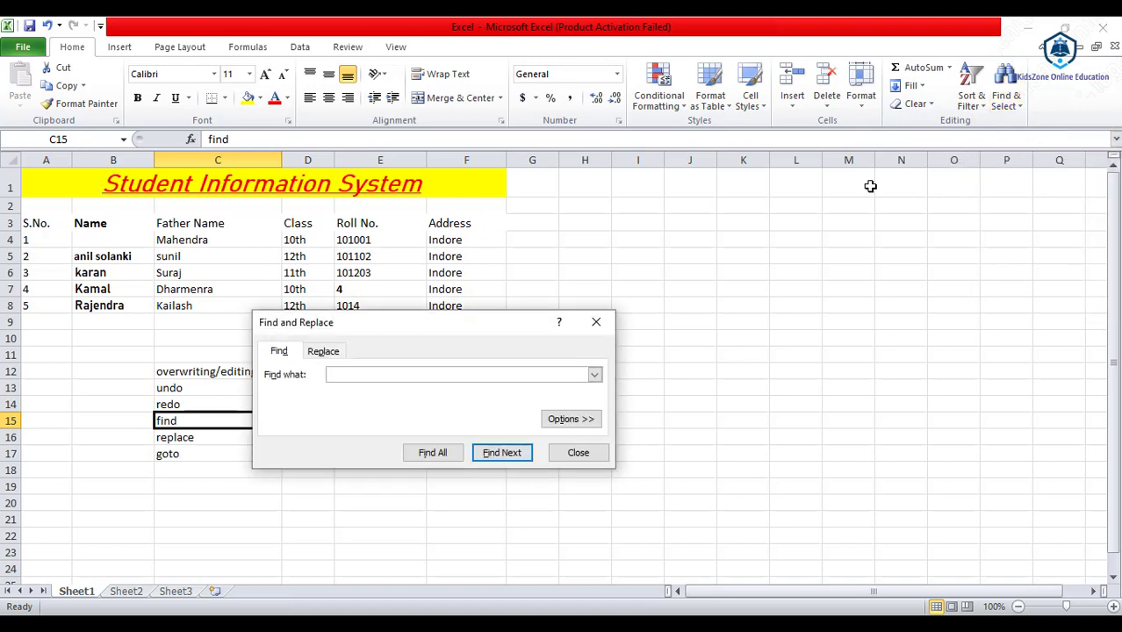
key(Return)
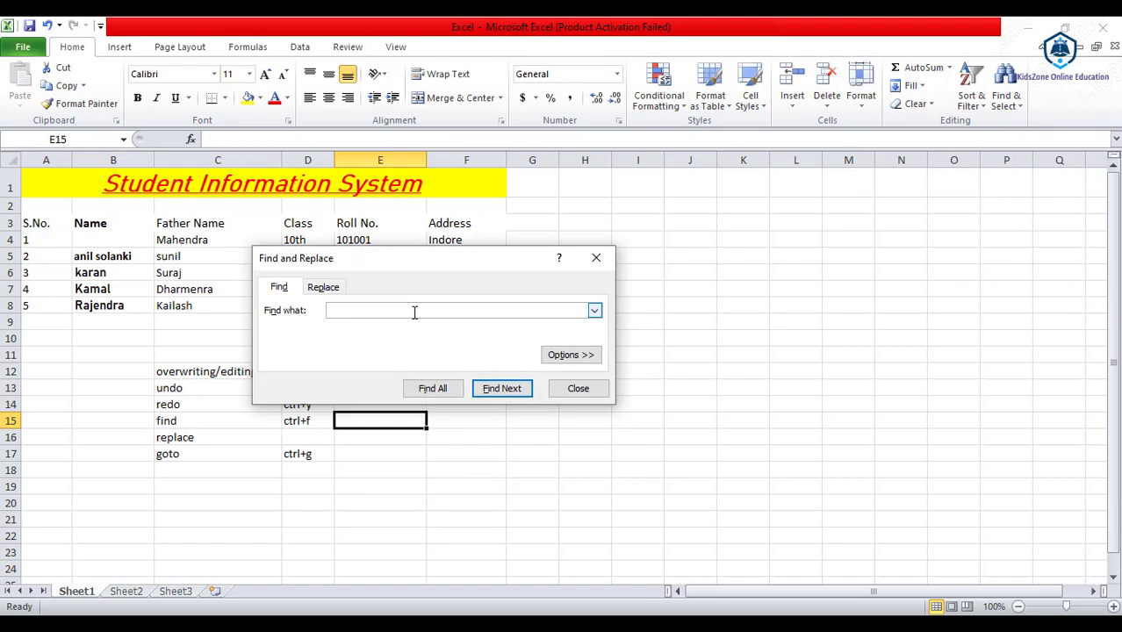
text(an)
click(497, 394)
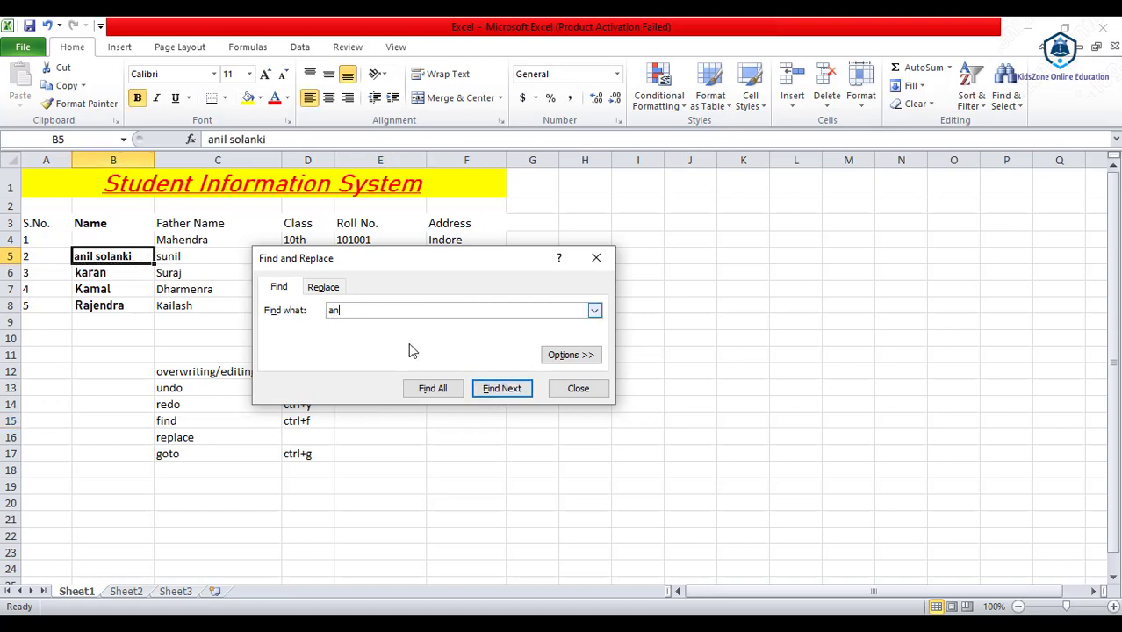
click(503, 390)
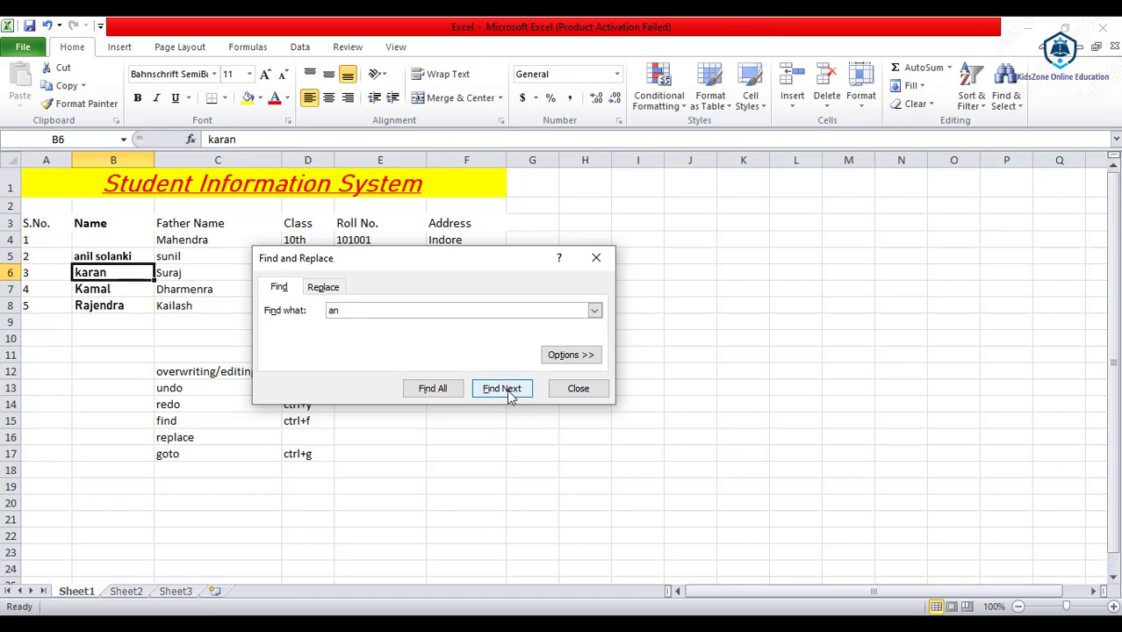
Move through further matches for "an" with Find and list all the matching cells.
click(503, 390)
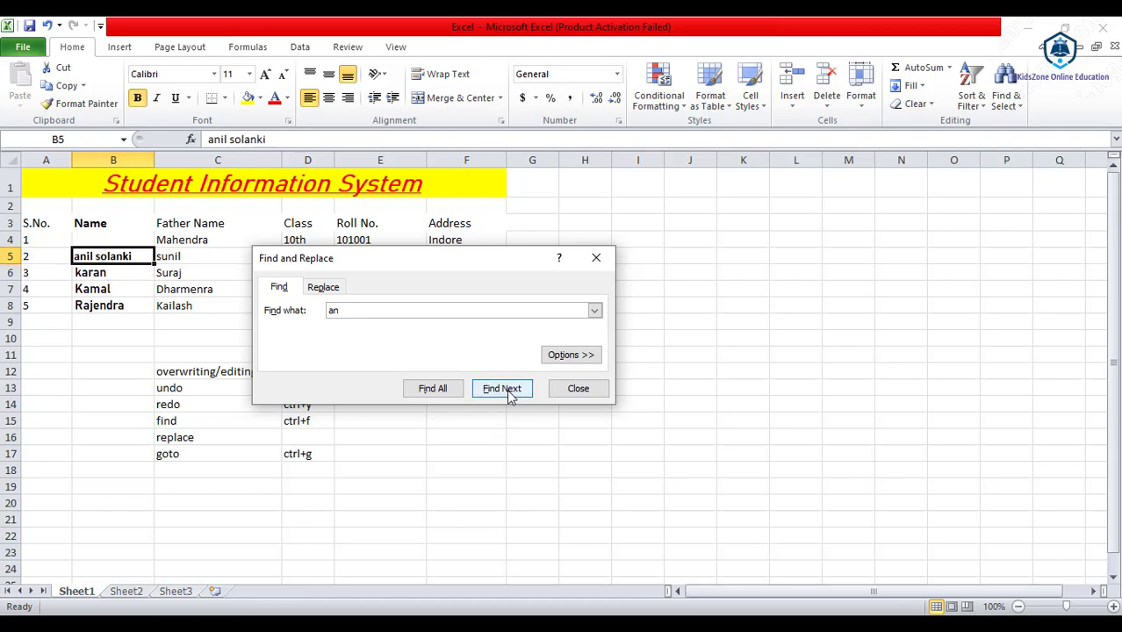
click(504, 390)
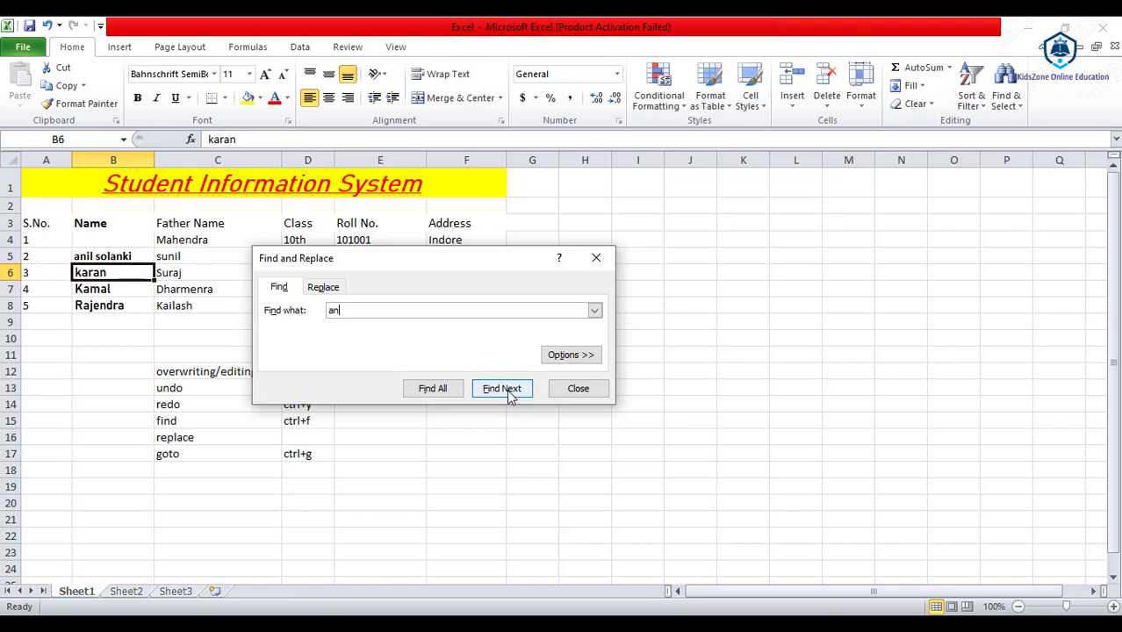
click(435, 391)
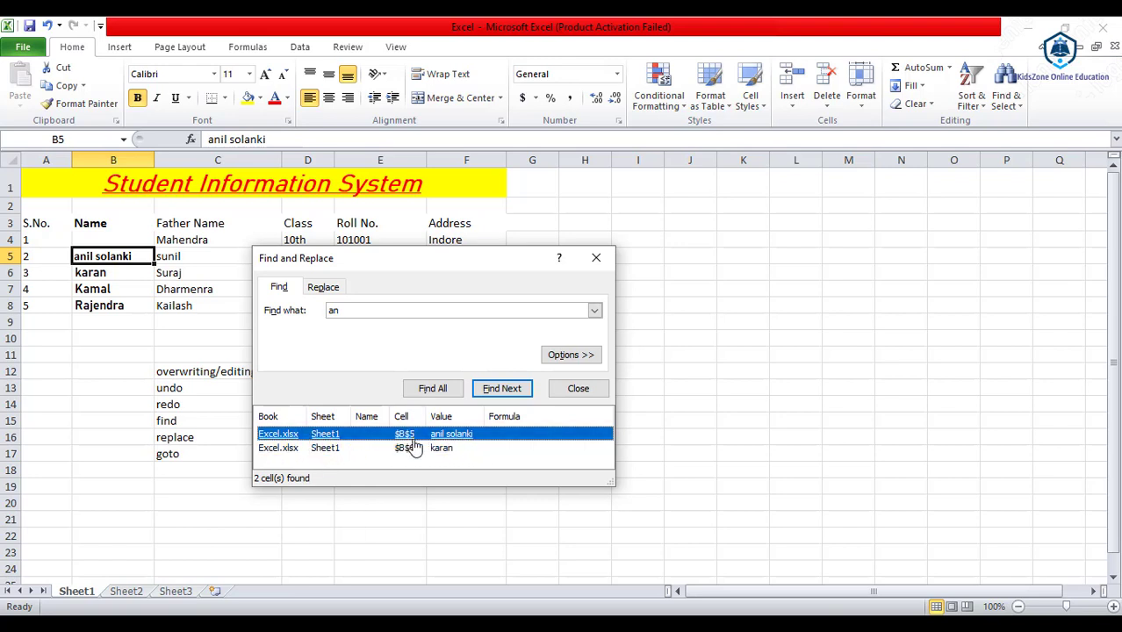
Replace "an" with "rd" in the names in B5 and B6, one cell at a time, and close Find and Replace.
click(359, 309)
double_click(359, 309)
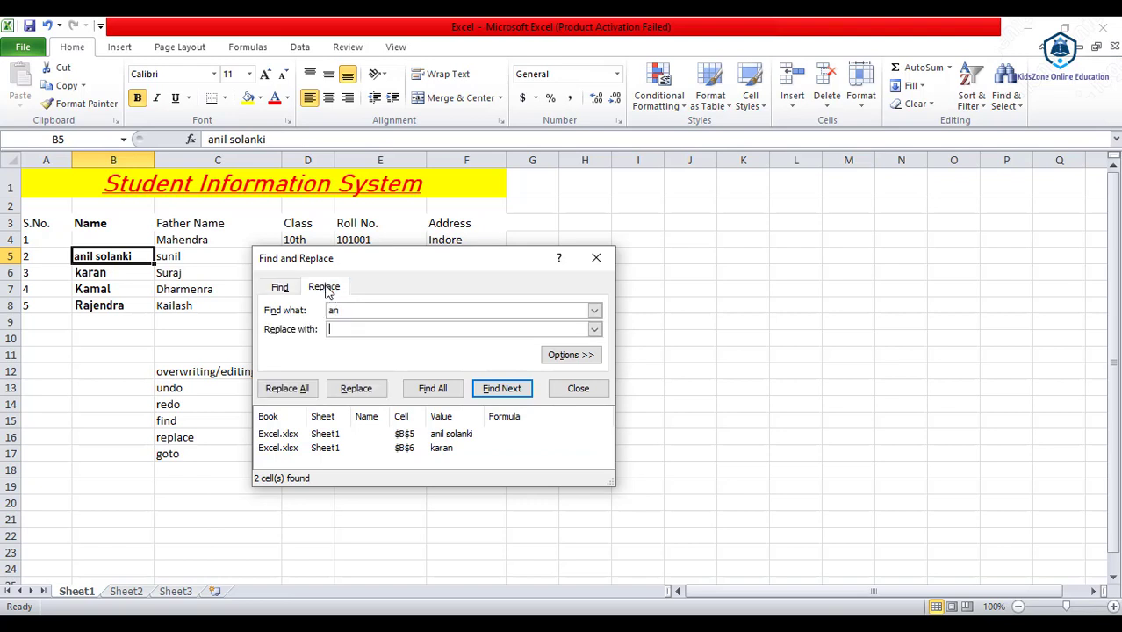
click(324, 288)
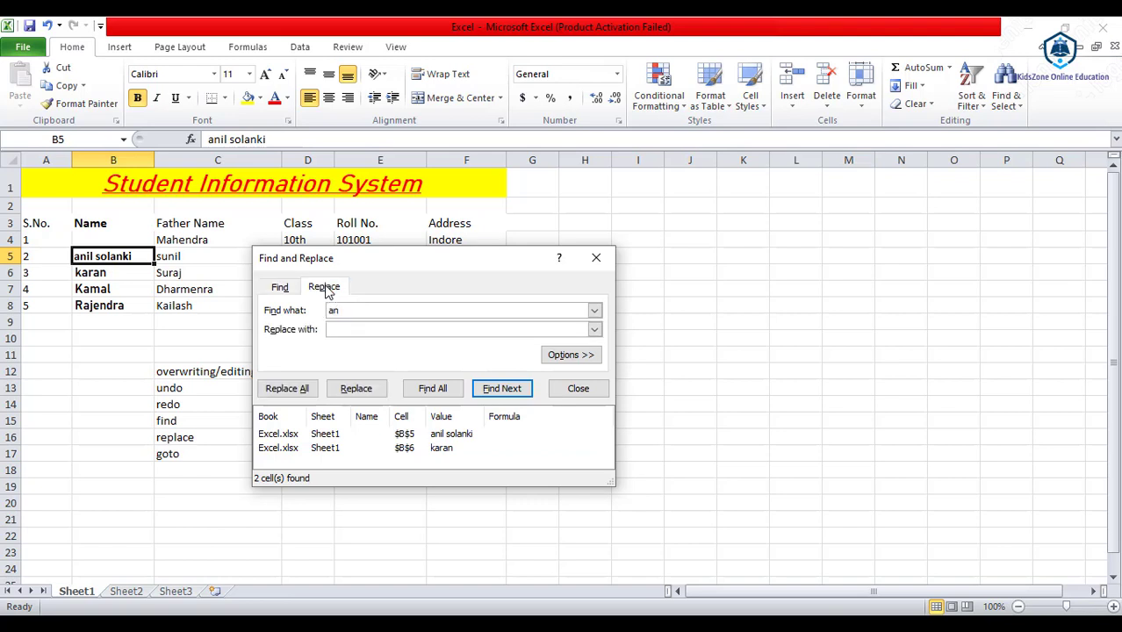
click(342, 328)
text(rd)
click(356, 389)
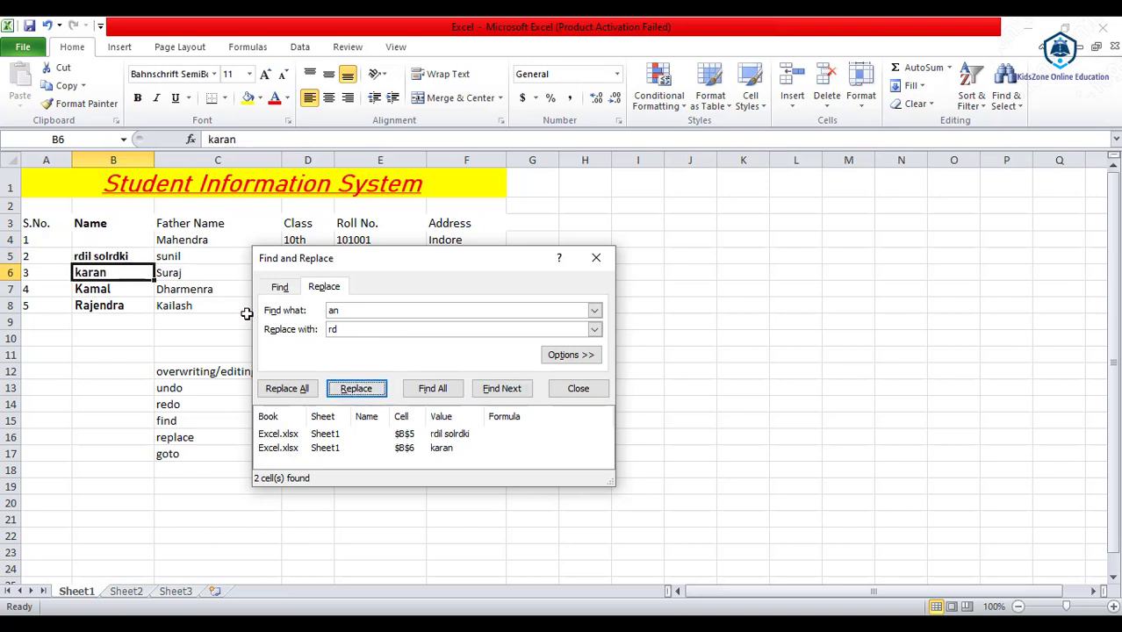
click(360, 389)
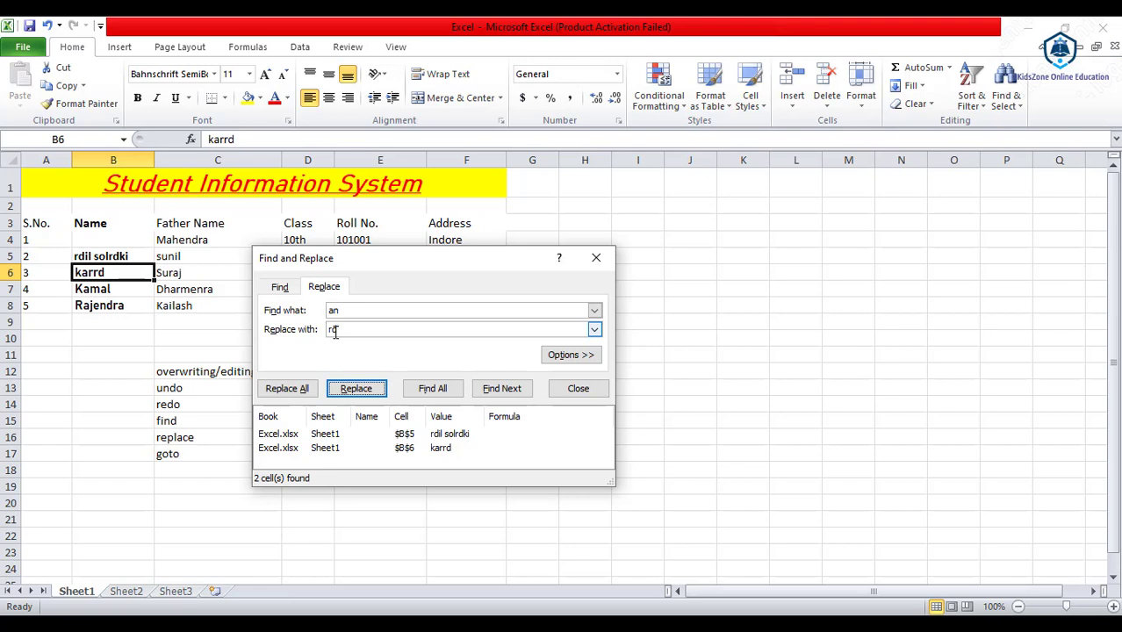
click(595, 269)
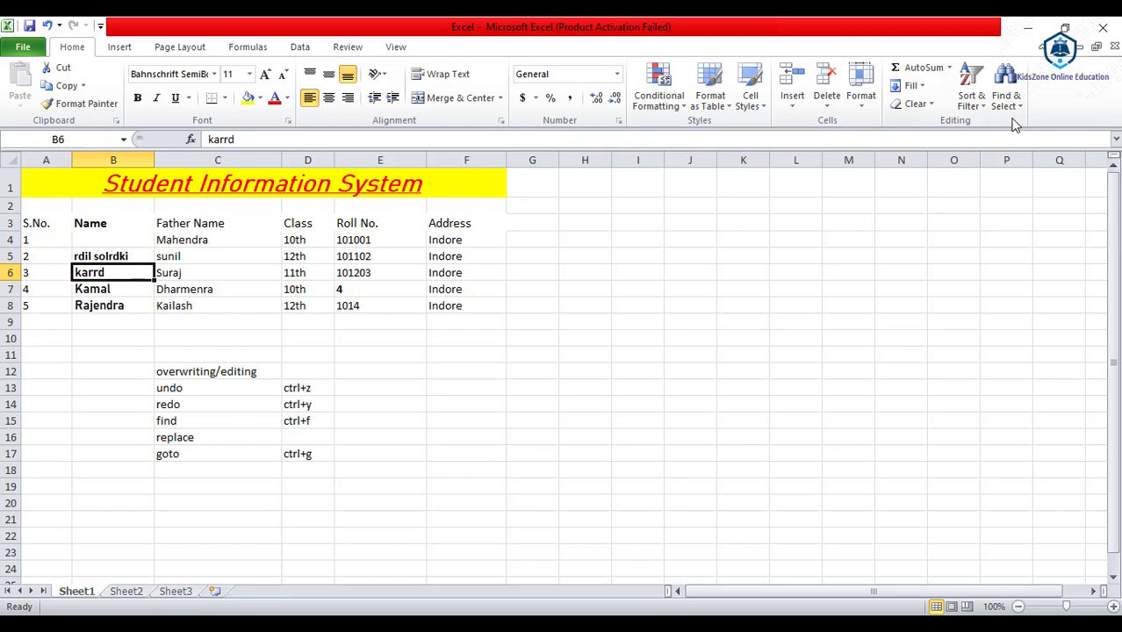
click(206, 452)
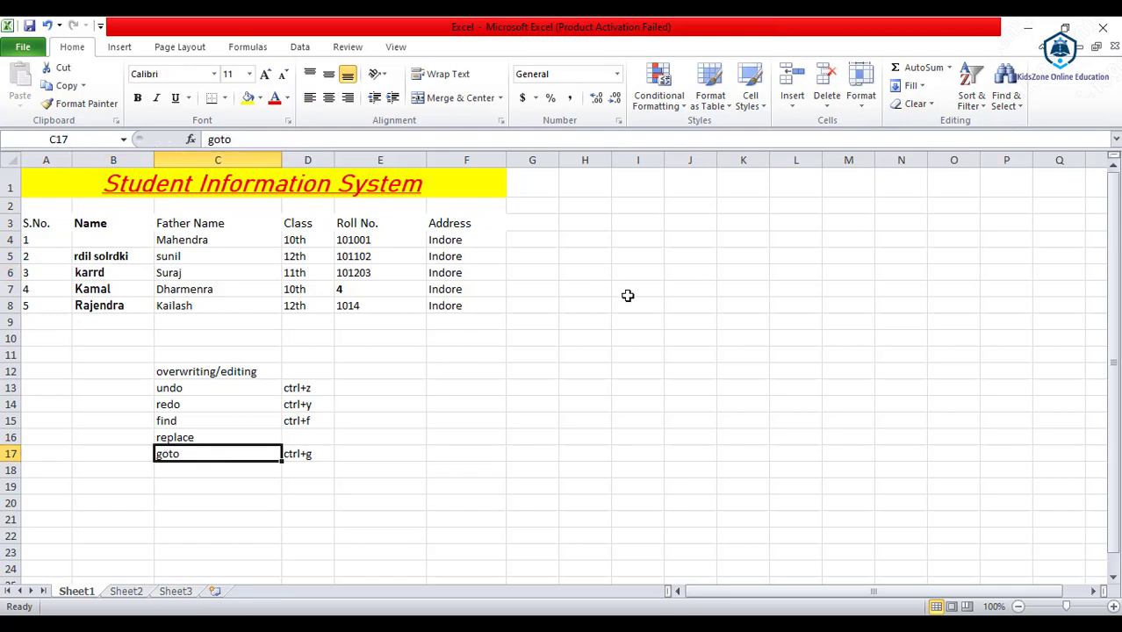
click(1014, 112)
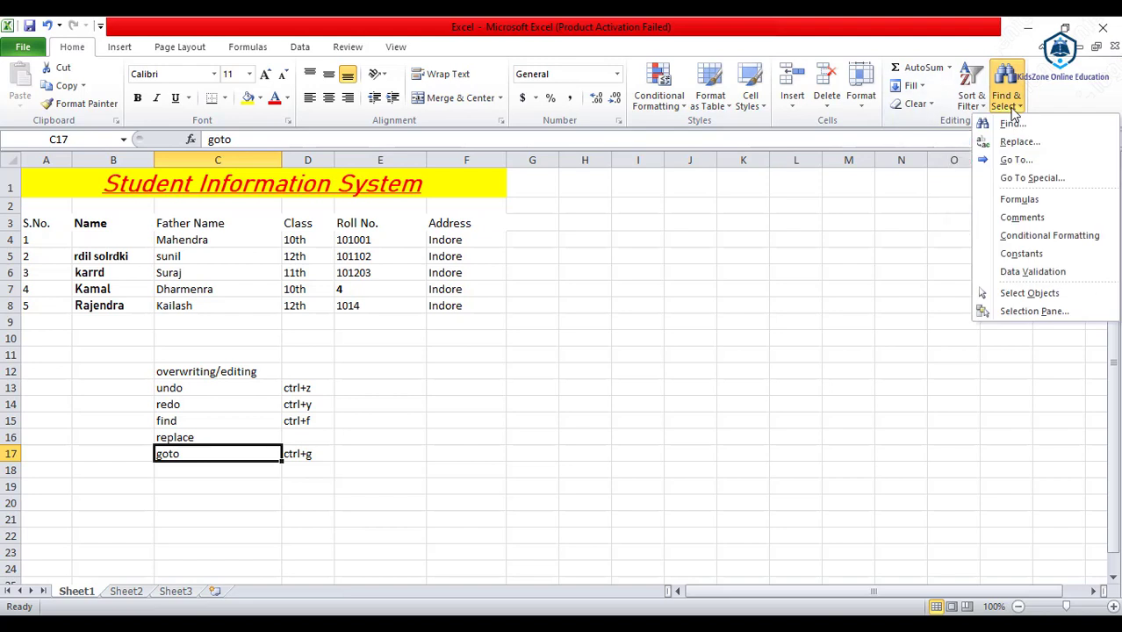
click(1015, 160)
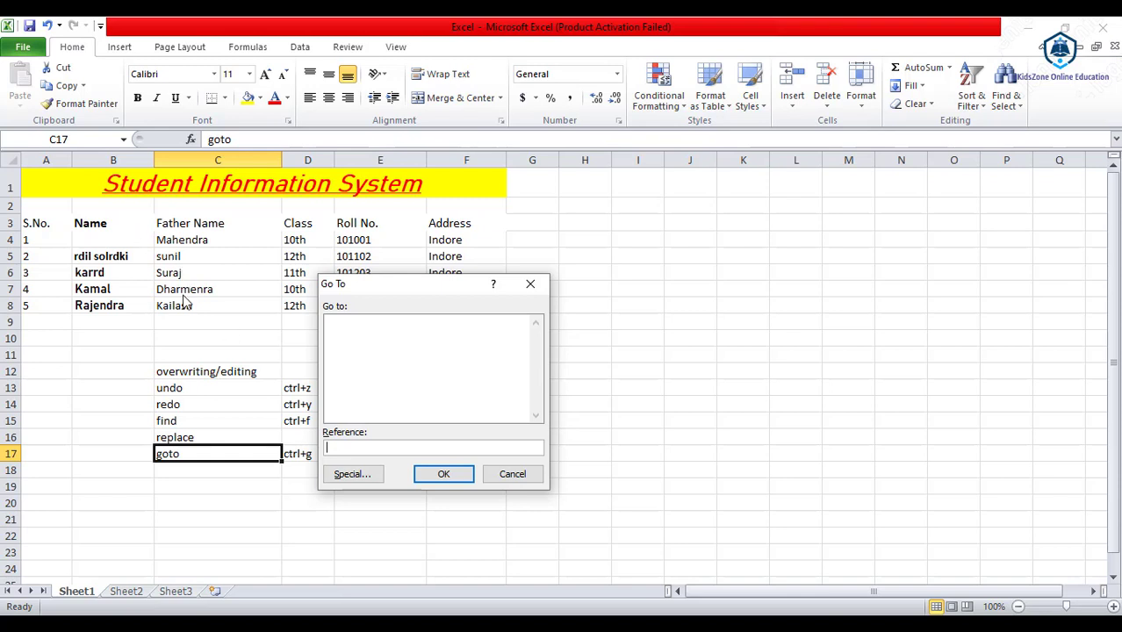
click(513, 474)
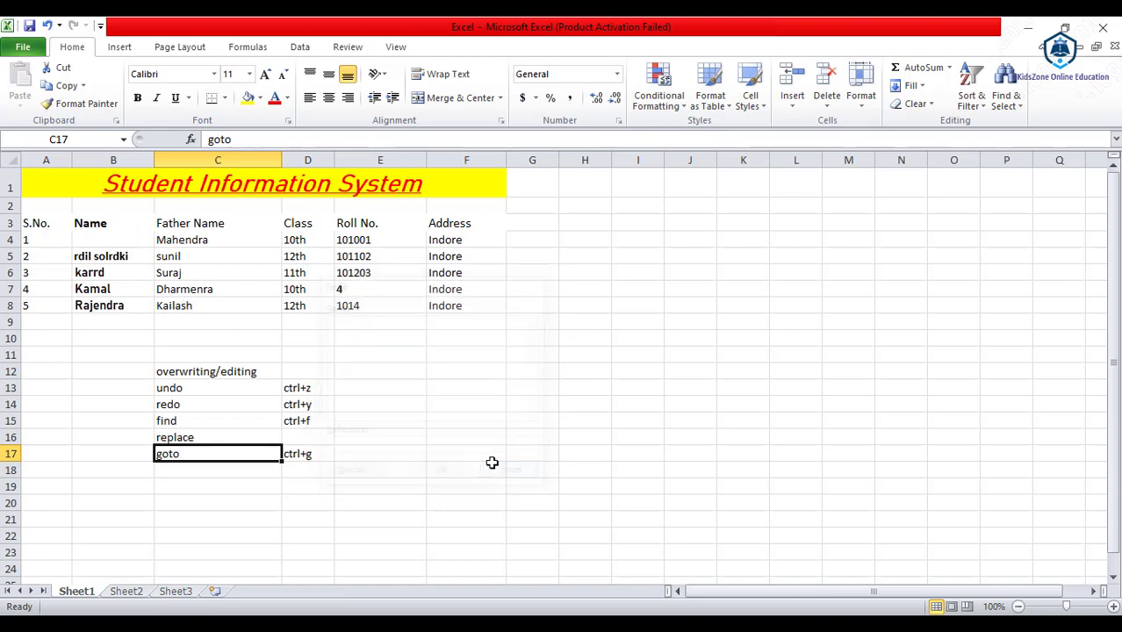
Select the father name in the last student row and use Go To with the reference C8.
click(186, 307)
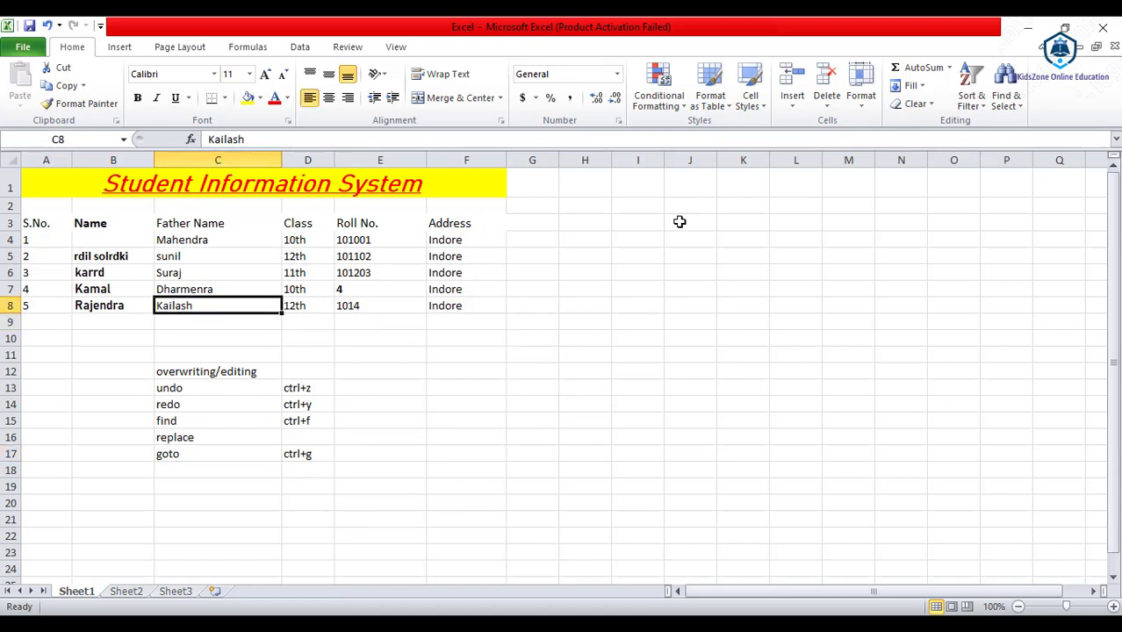
click(1008, 104)
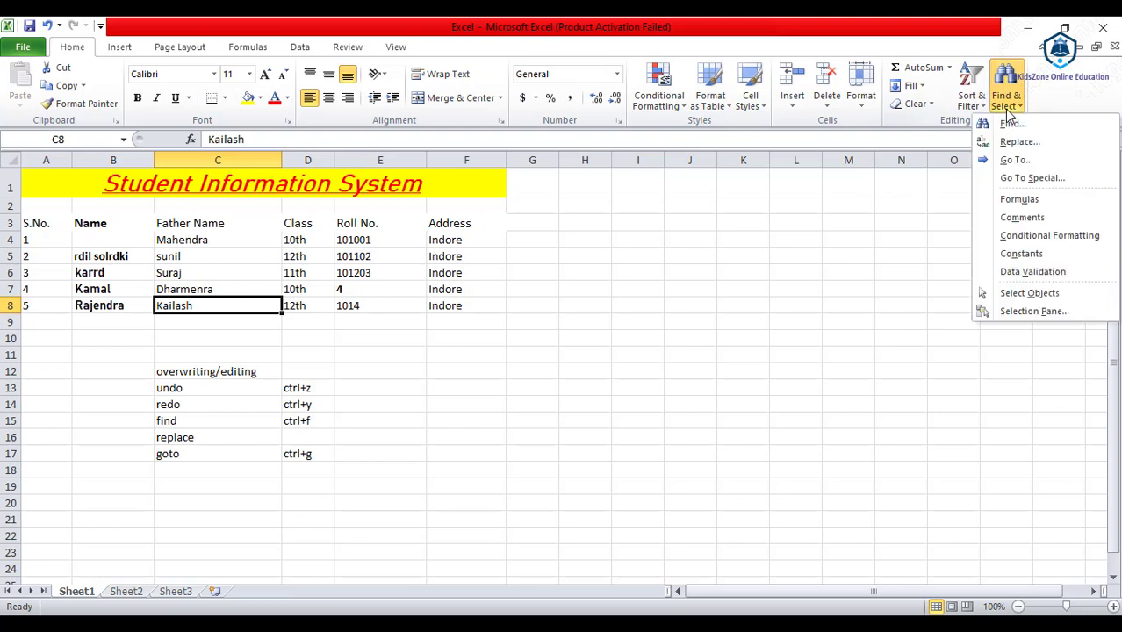
click(1017, 160)
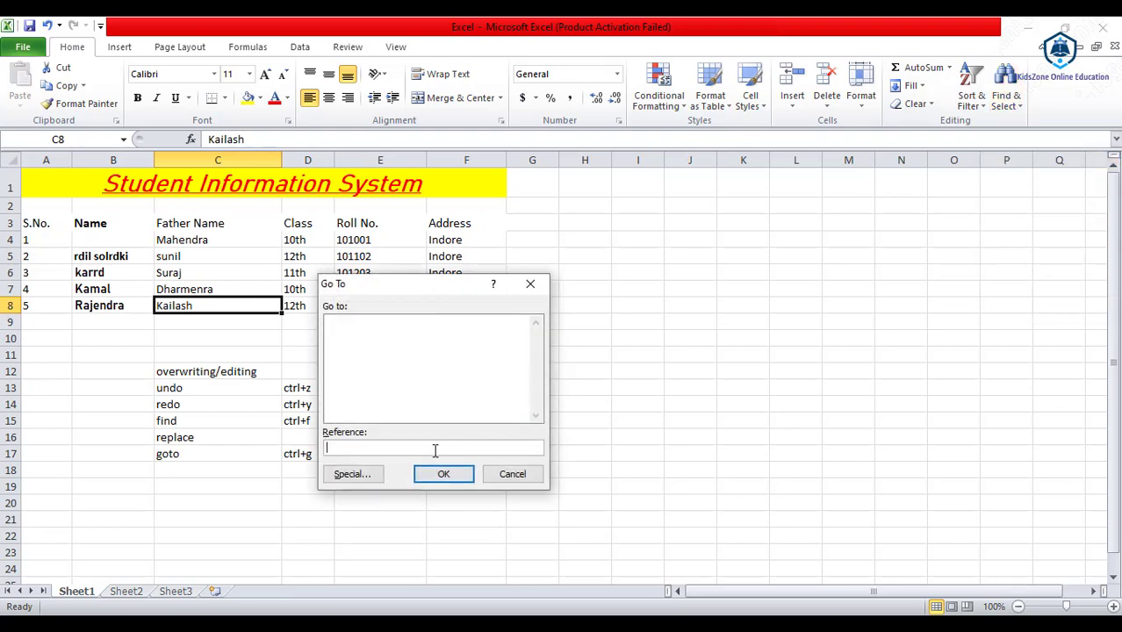
text(c8)
click(444, 475)
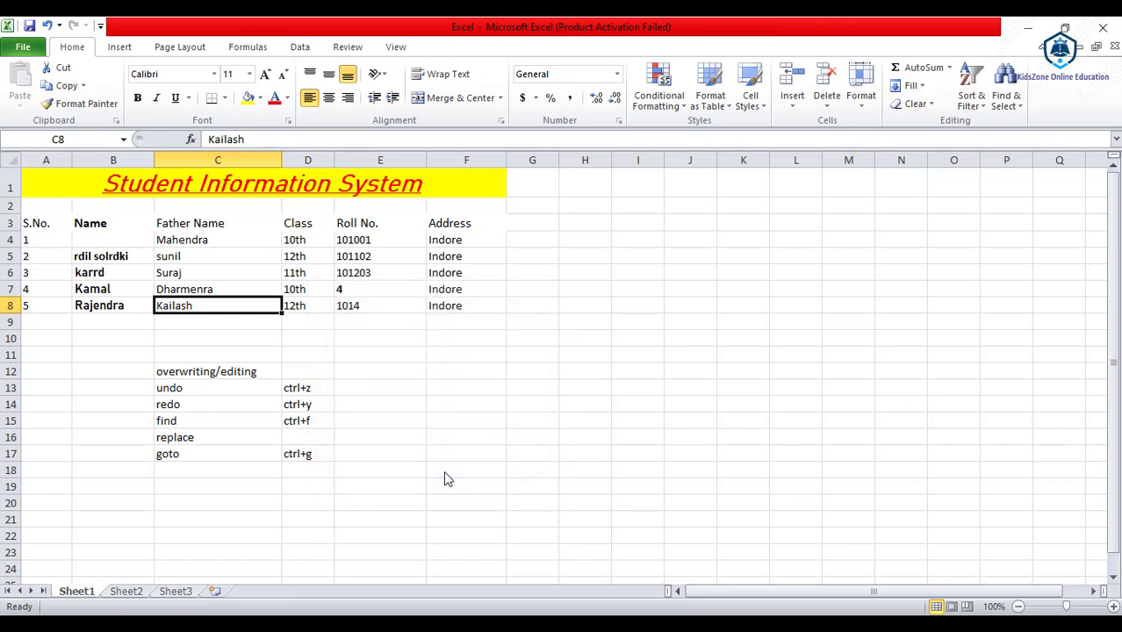
Use Go To to jump to cell C3, and select the "goto" label in C17.
click(1007, 98)
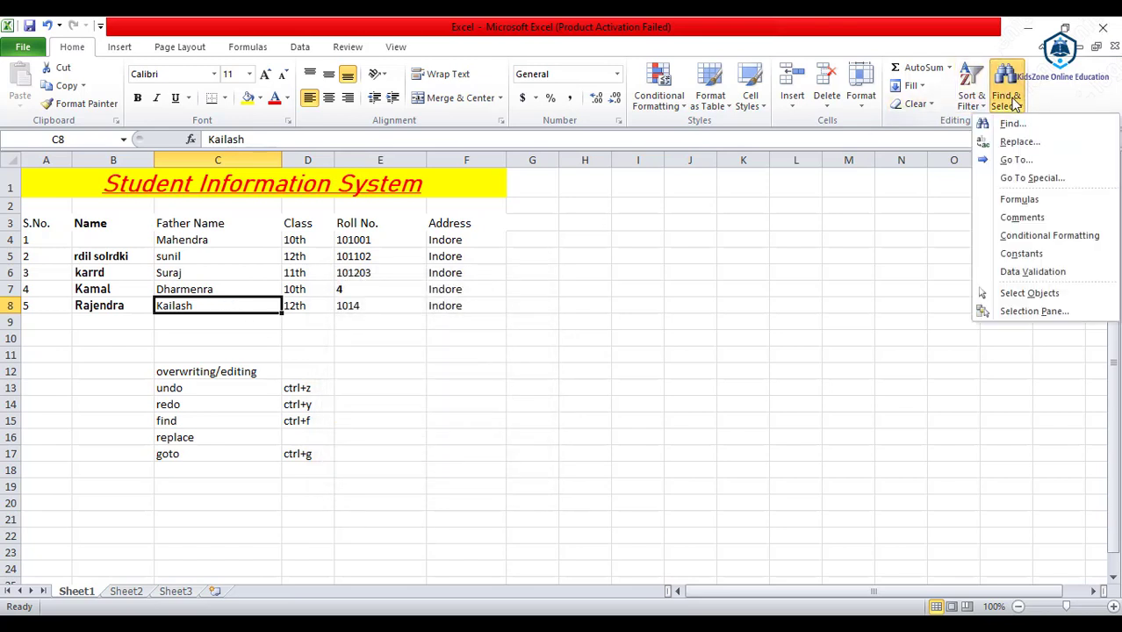
click(1014, 160)
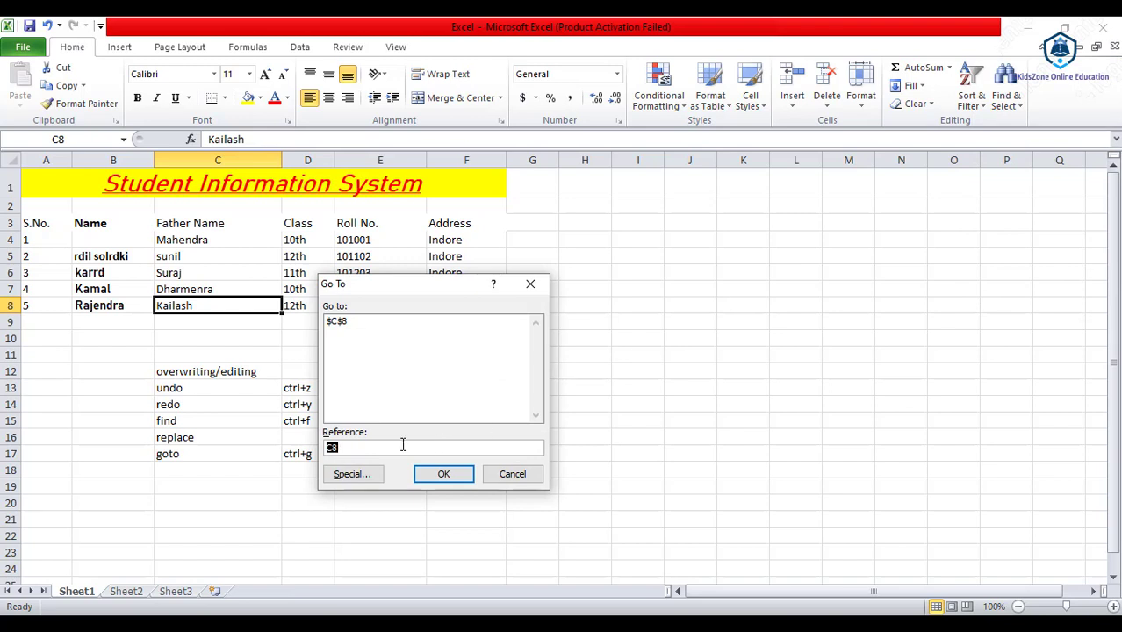
text(c3)
key(Return)
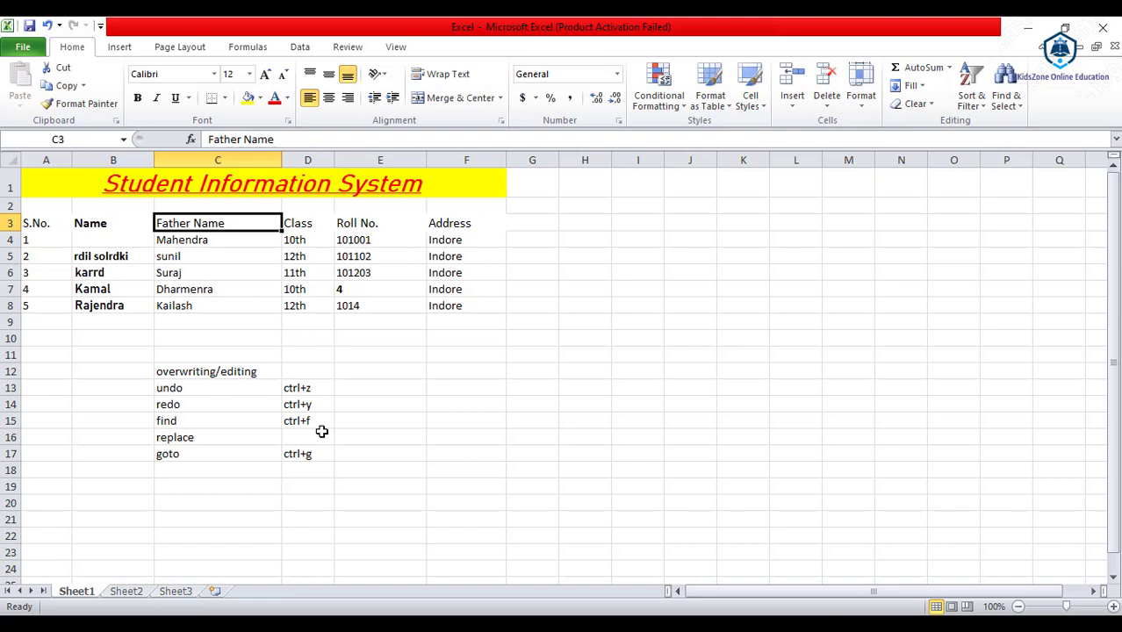
click(191, 456)
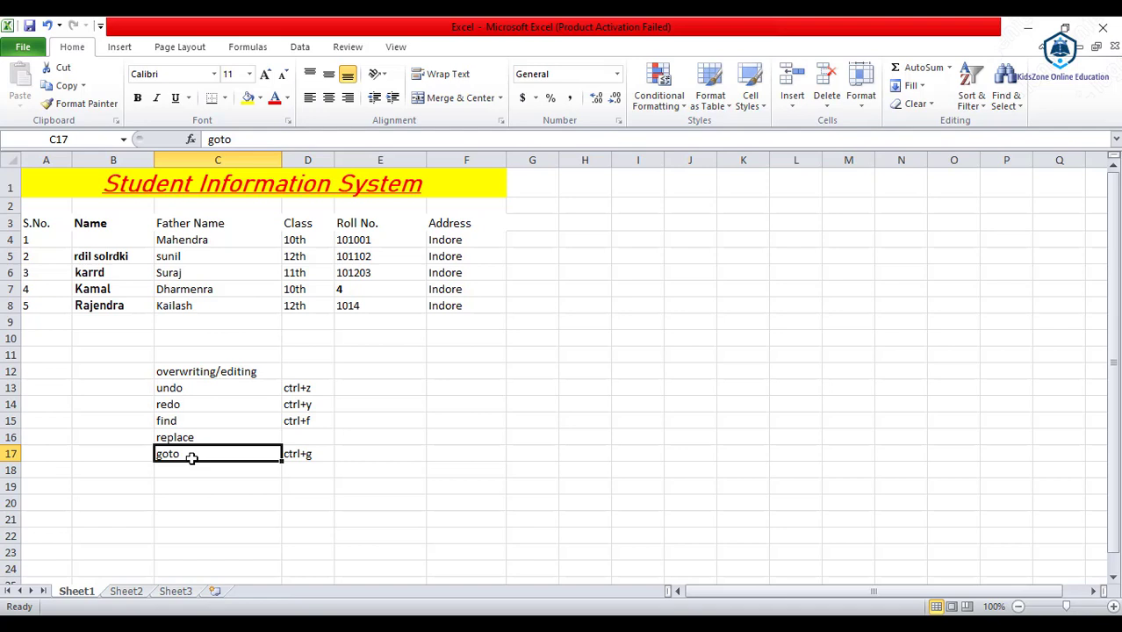